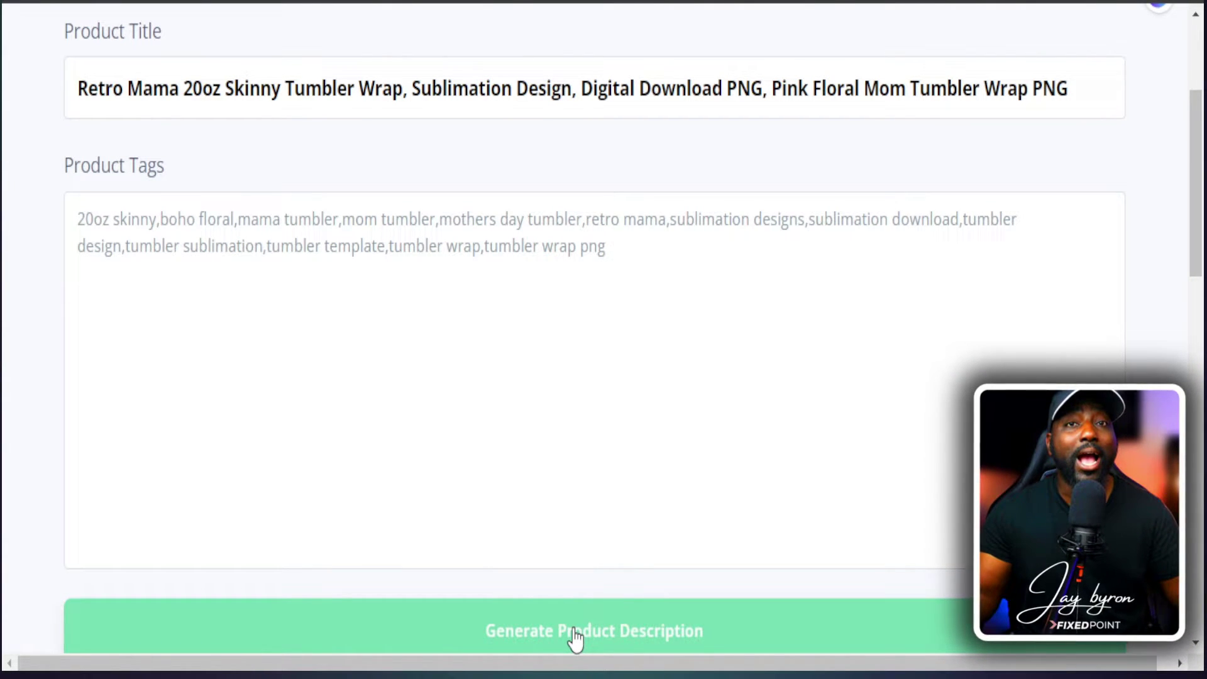
# - Generate the Retro Mama tumbler wrap's SEO description from its title and tags, then view the result
pyautogui.click(575, 635)
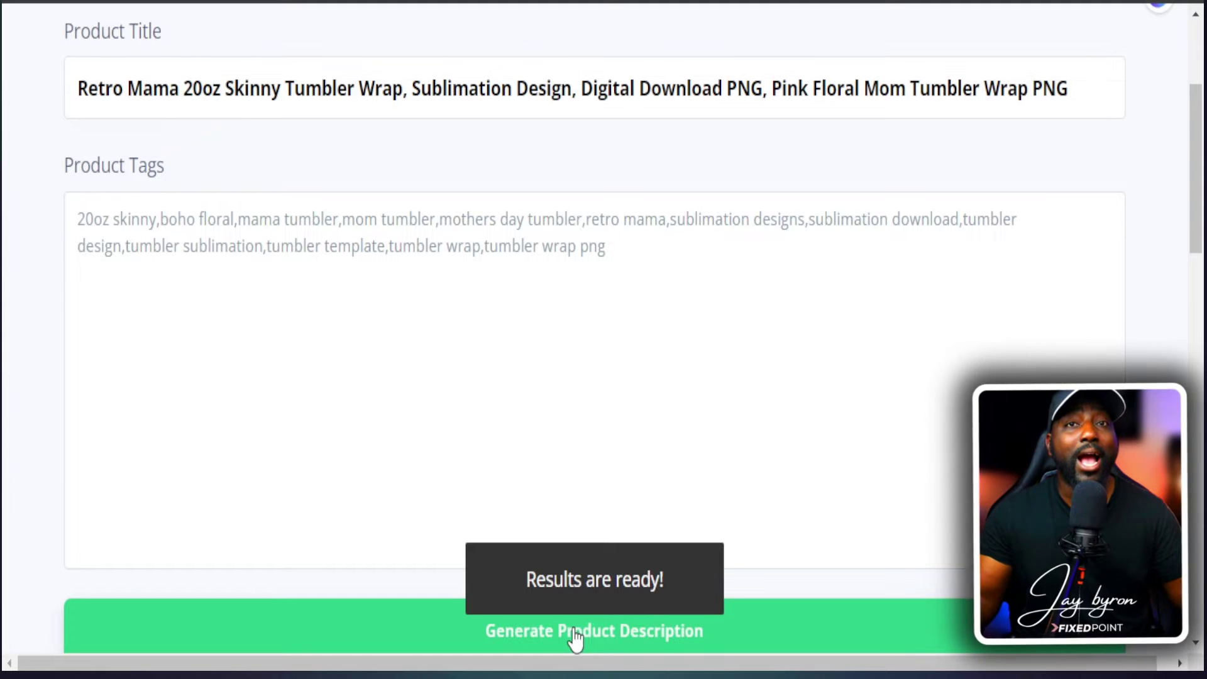
pyautogui.scroll(-5, 566, 622)
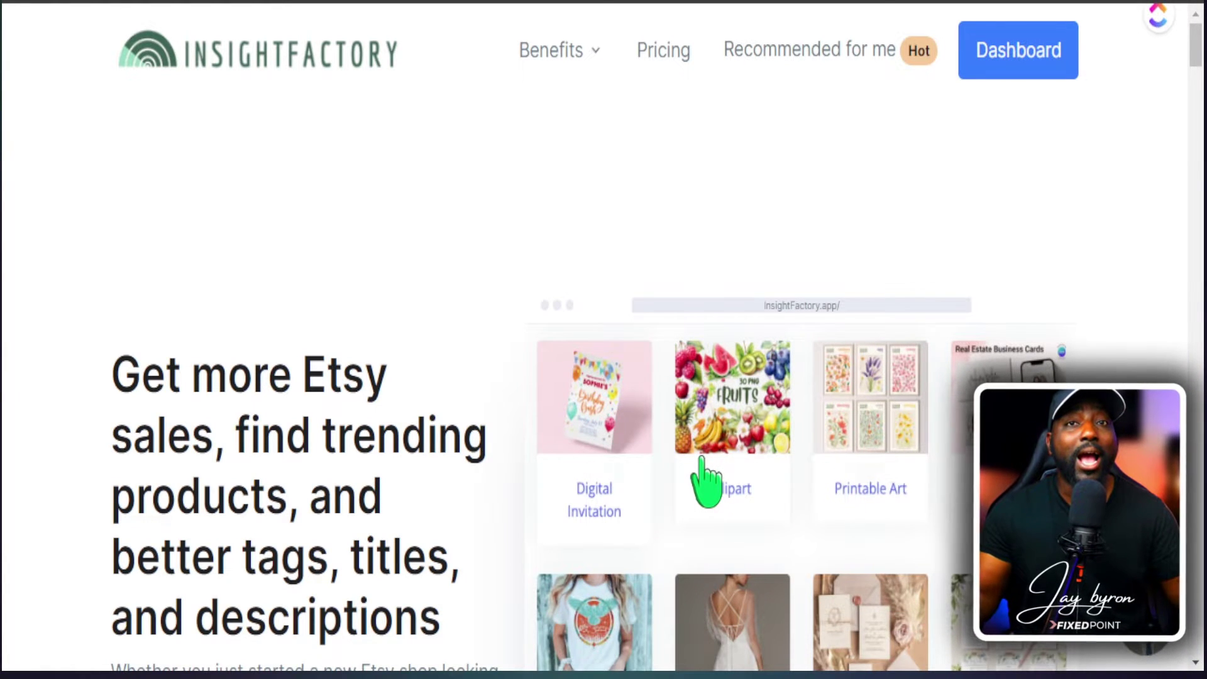
# - Scroll down and back up through the InsightFactory home page
pyautogui.scroll(-3, 855, 470)
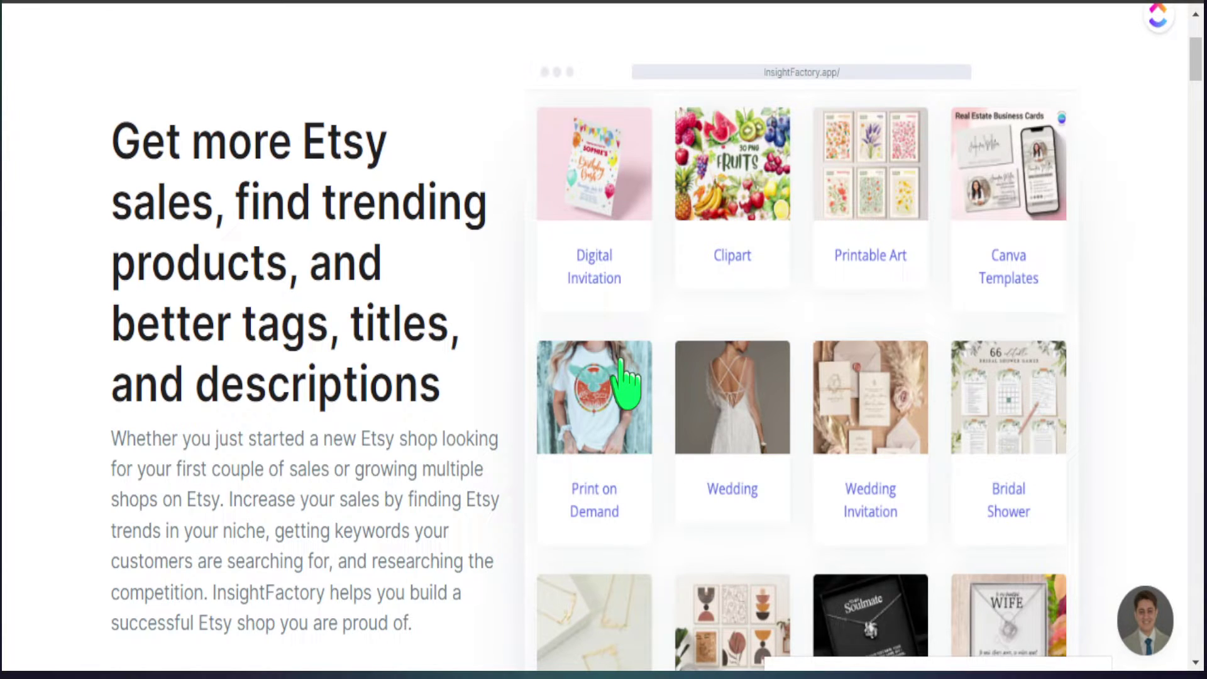
pyautogui.scroll(4, 621, 368)
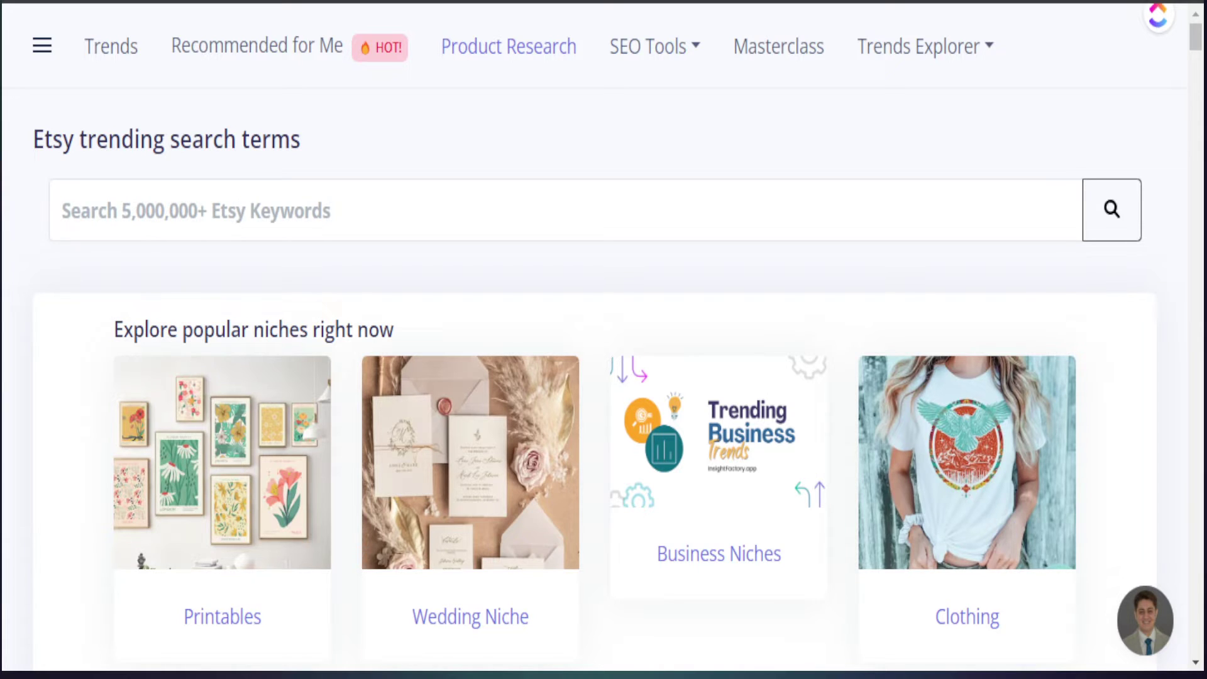
# - Research the keyword 'mom tumbler' and copy its best-selling tags
pyautogui.click(539, 51)
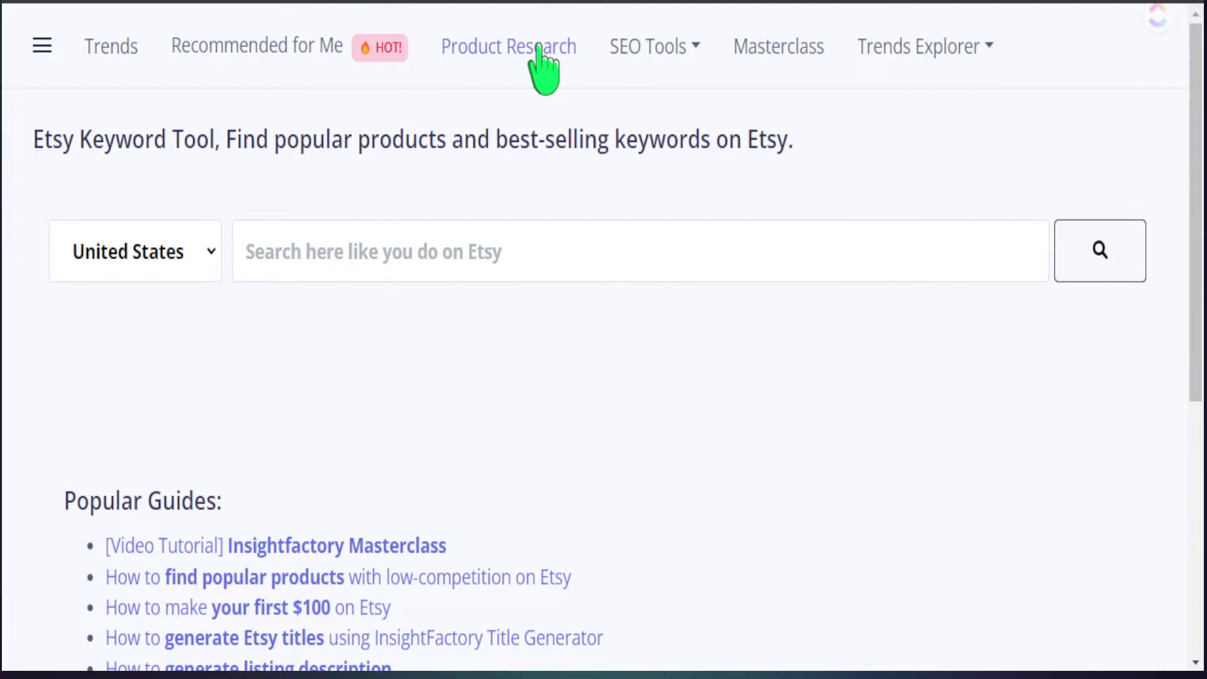
pyautogui.click(409, 274)
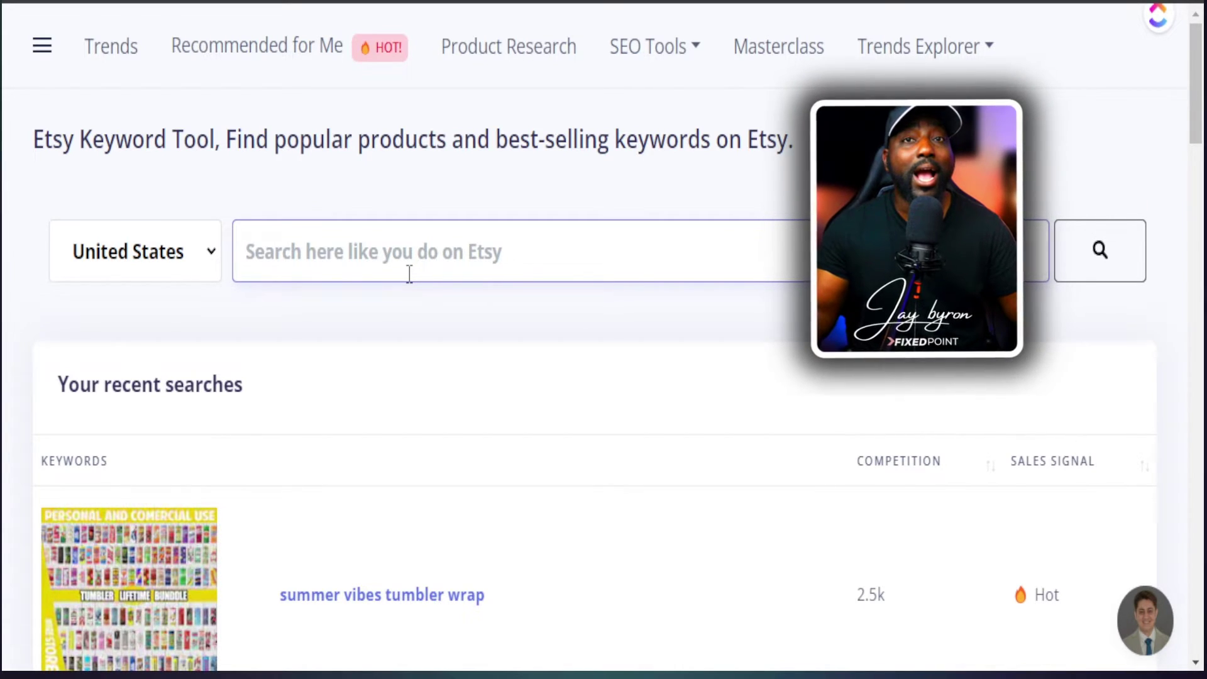
pyautogui.write('Mom tu')
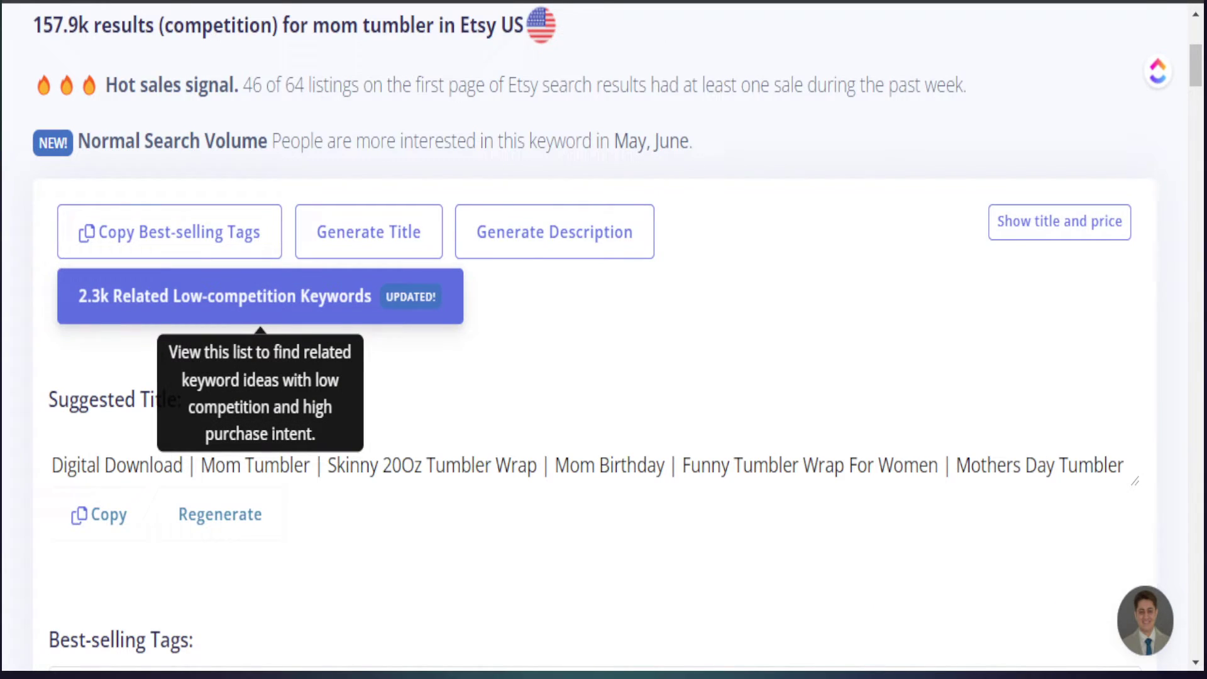
pyautogui.scroll(2, 260, 296)
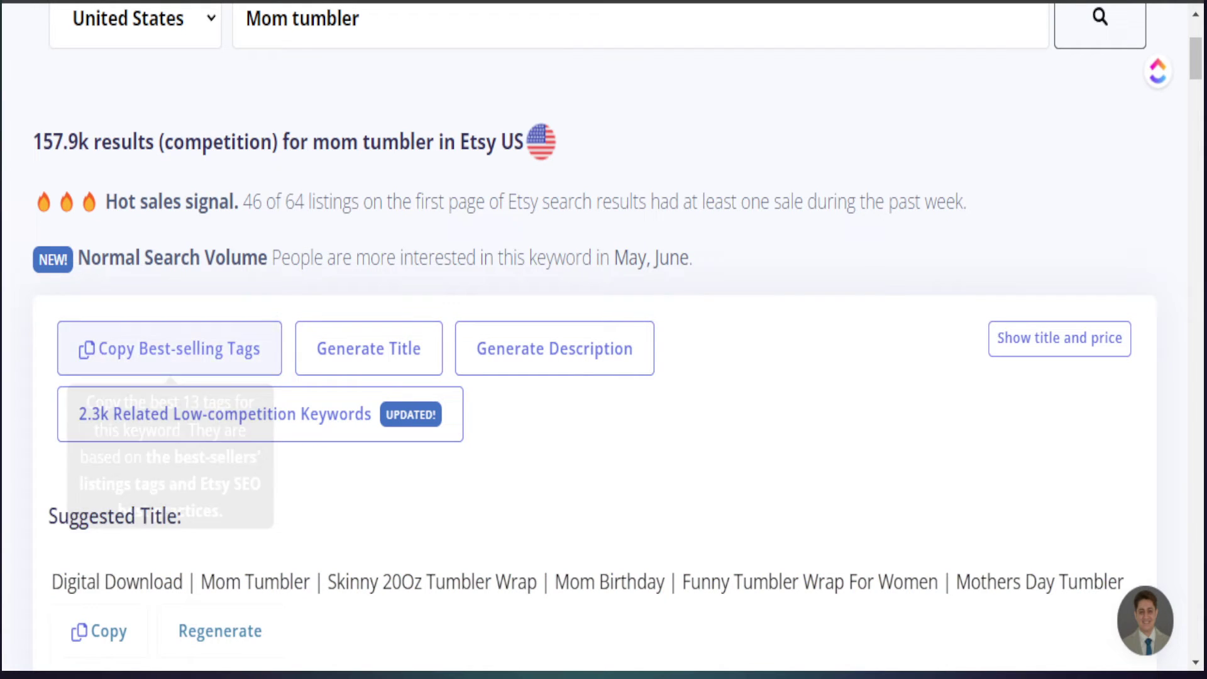
pyautogui.click(169, 347)
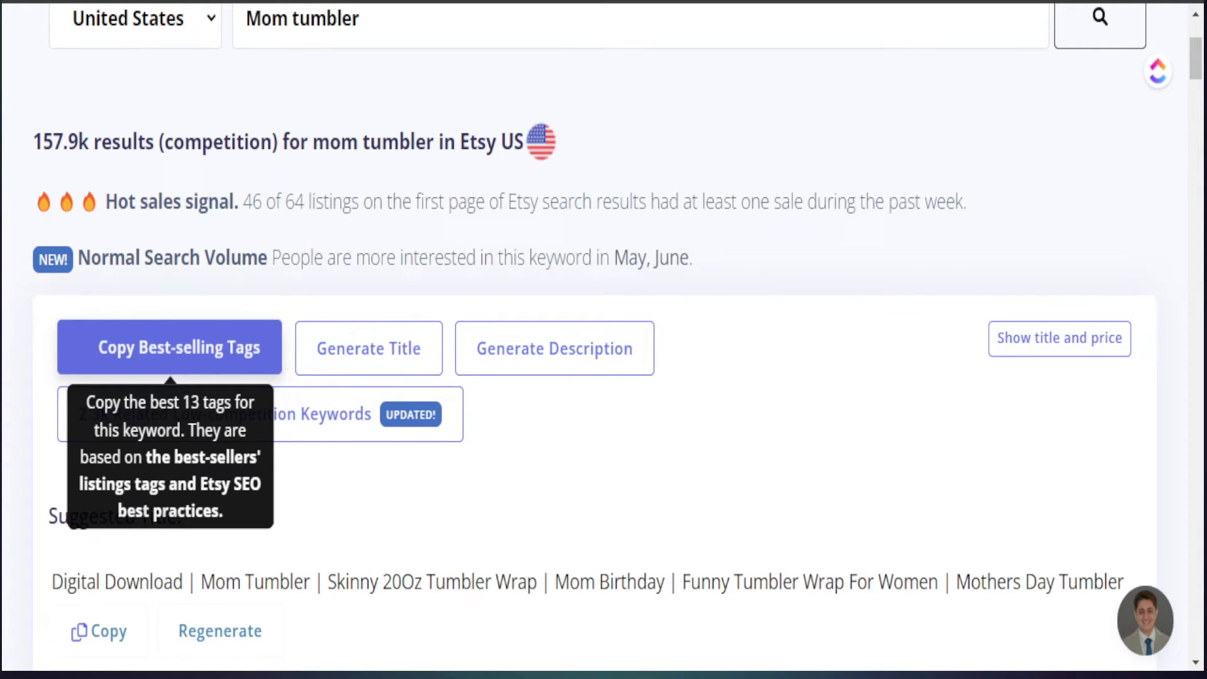
# - Review the titles and prices of the top mom tumbler listings
pyautogui.scroll(-4, 604, 340)
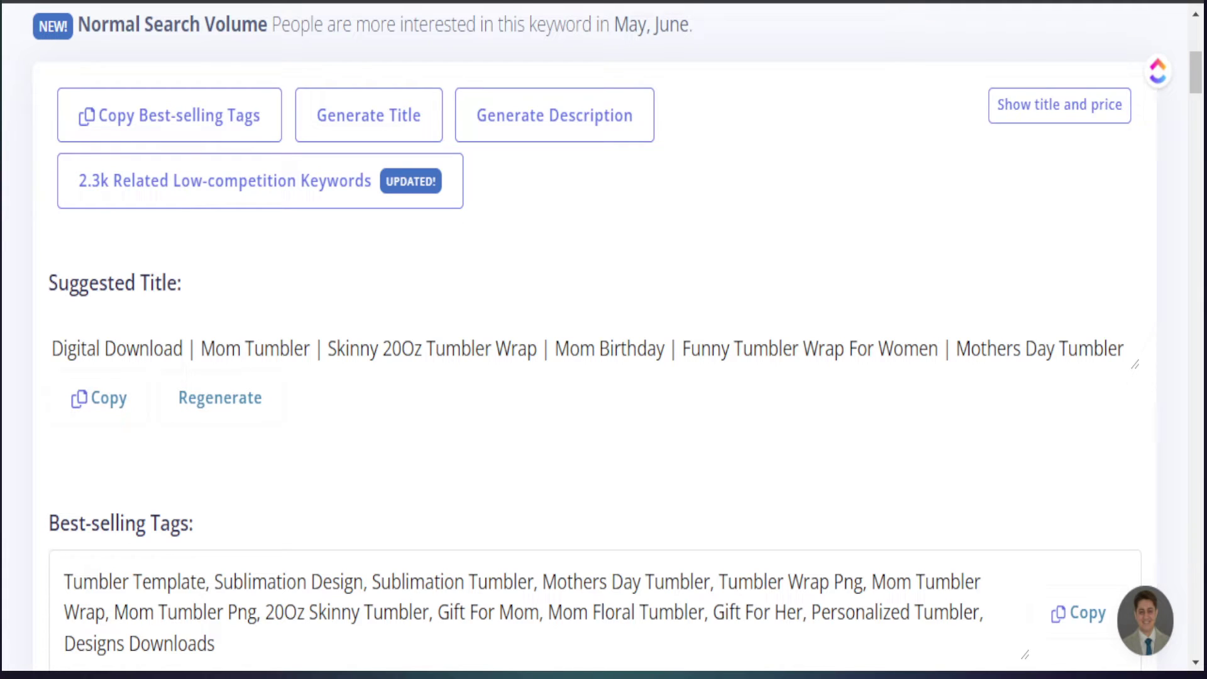
pyautogui.click(1029, 124)
pyautogui.scroll(-10, 827, 480)
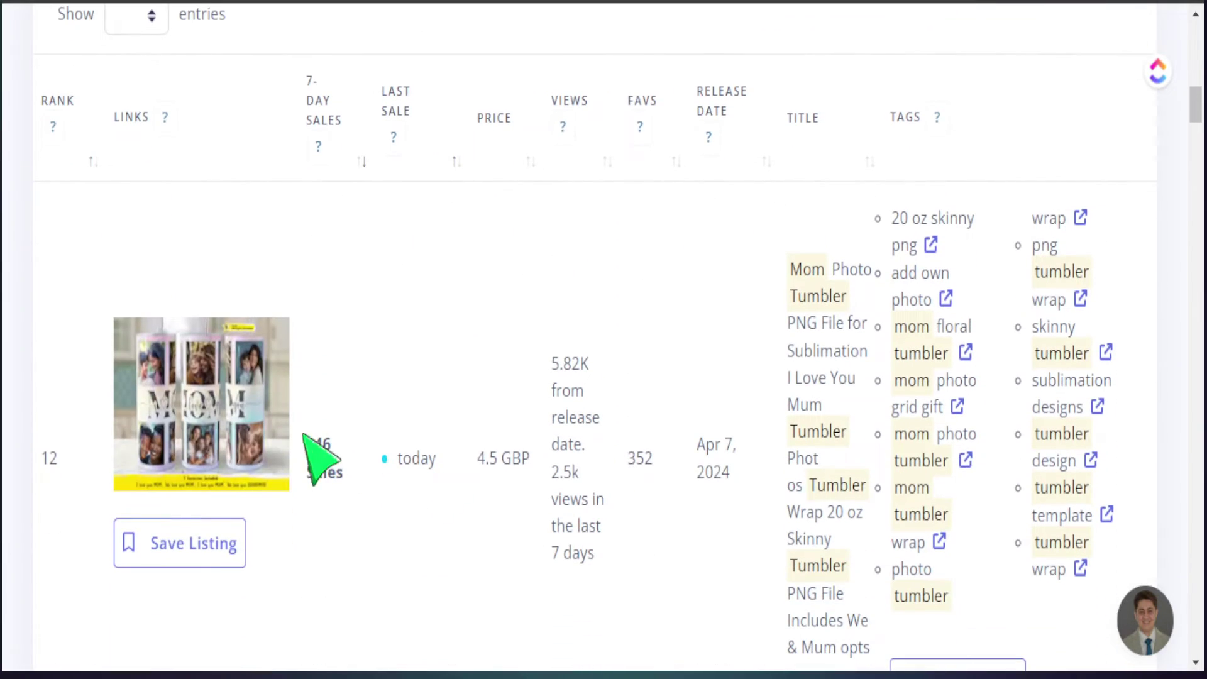
pyautogui.scroll(1, 795, 443)
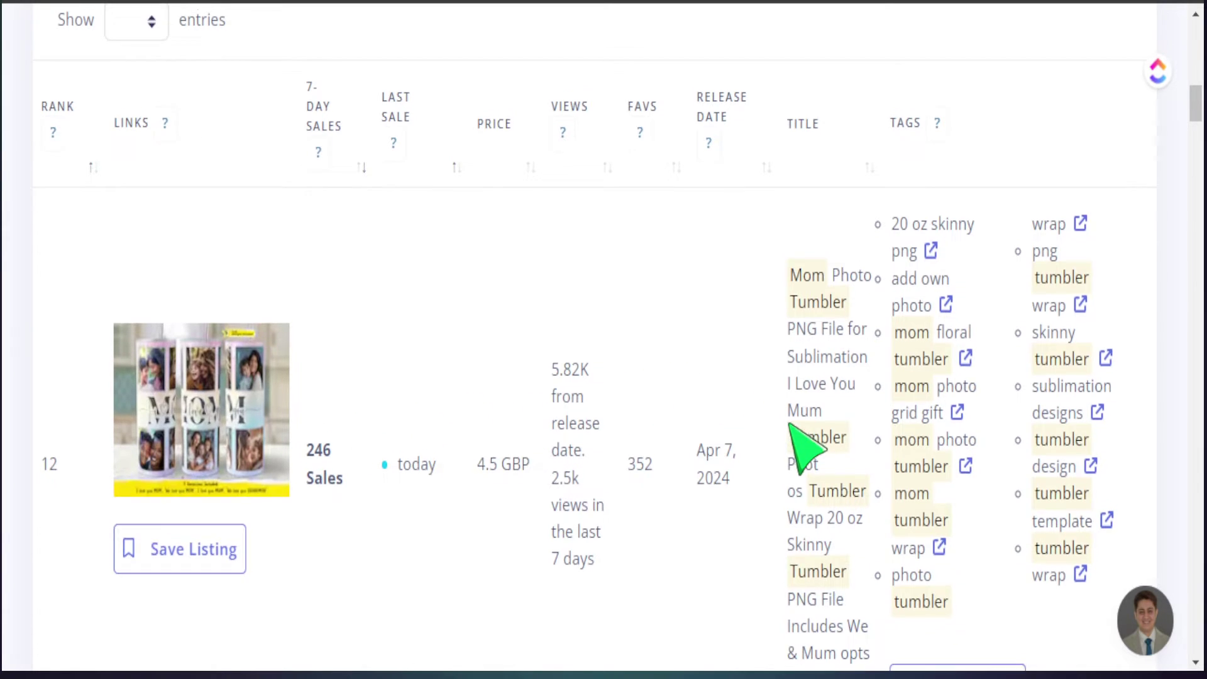
pyautogui.scroll(9, 807, 450)
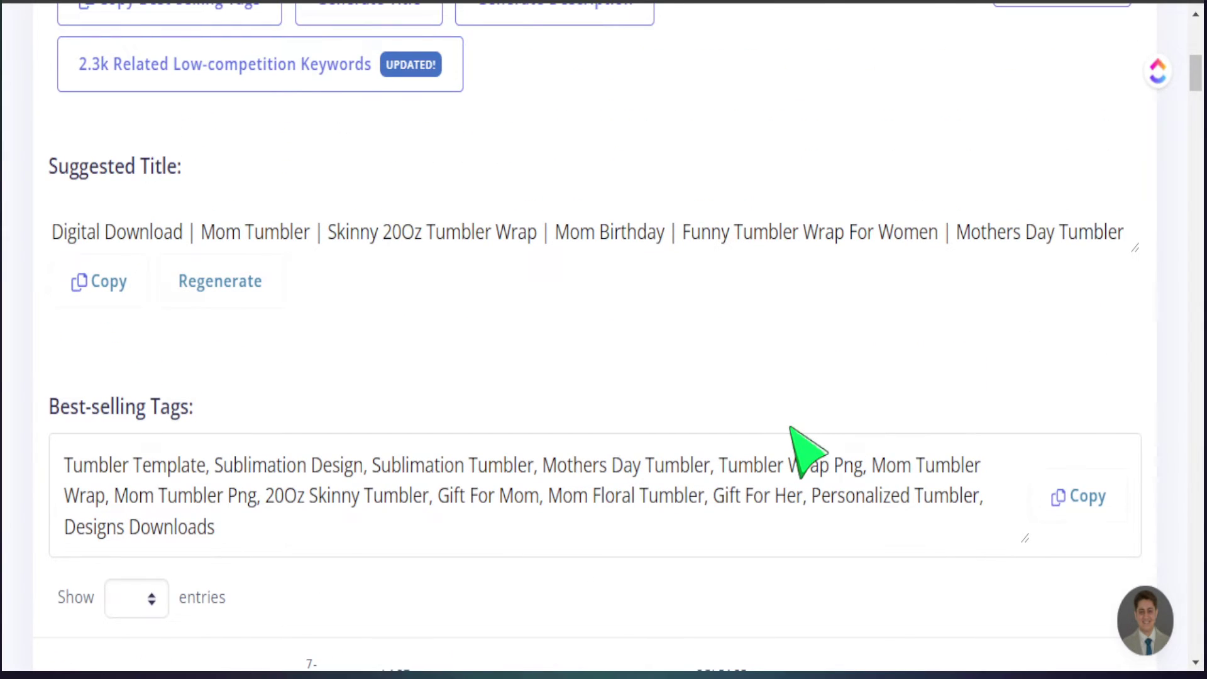
pyautogui.scroll(4, 806, 450)
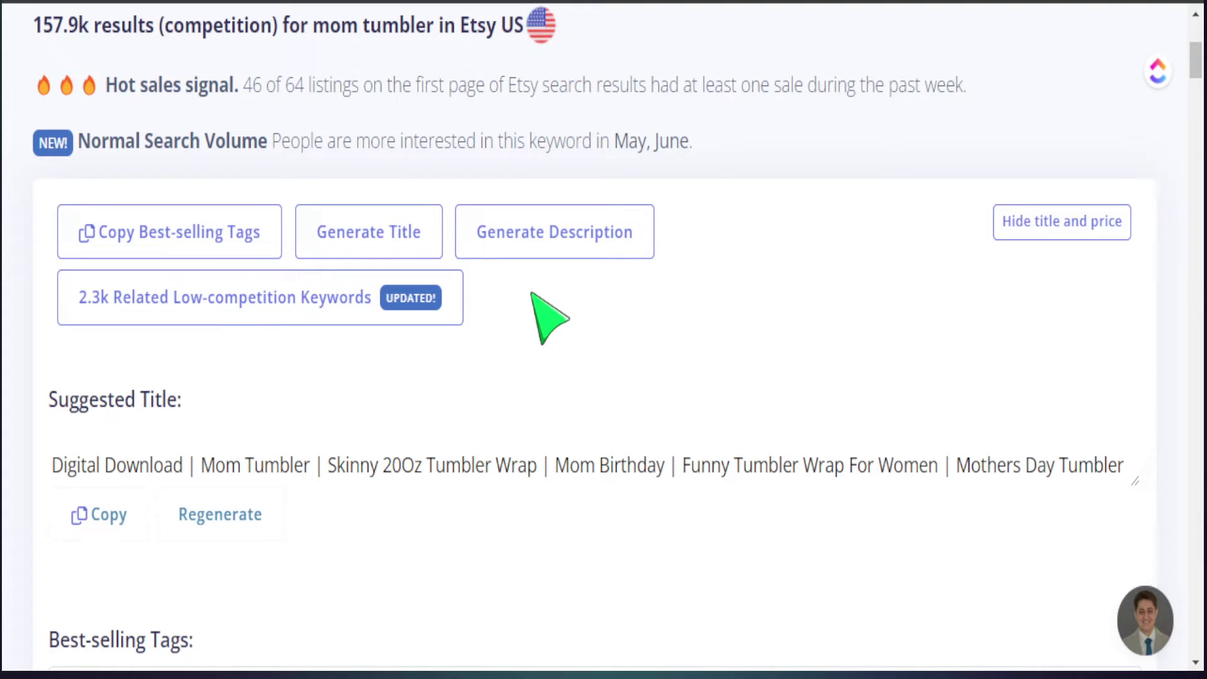
# - Open the description generator prefilled with the mom tumbler title and tags
pyautogui.click(577, 250)
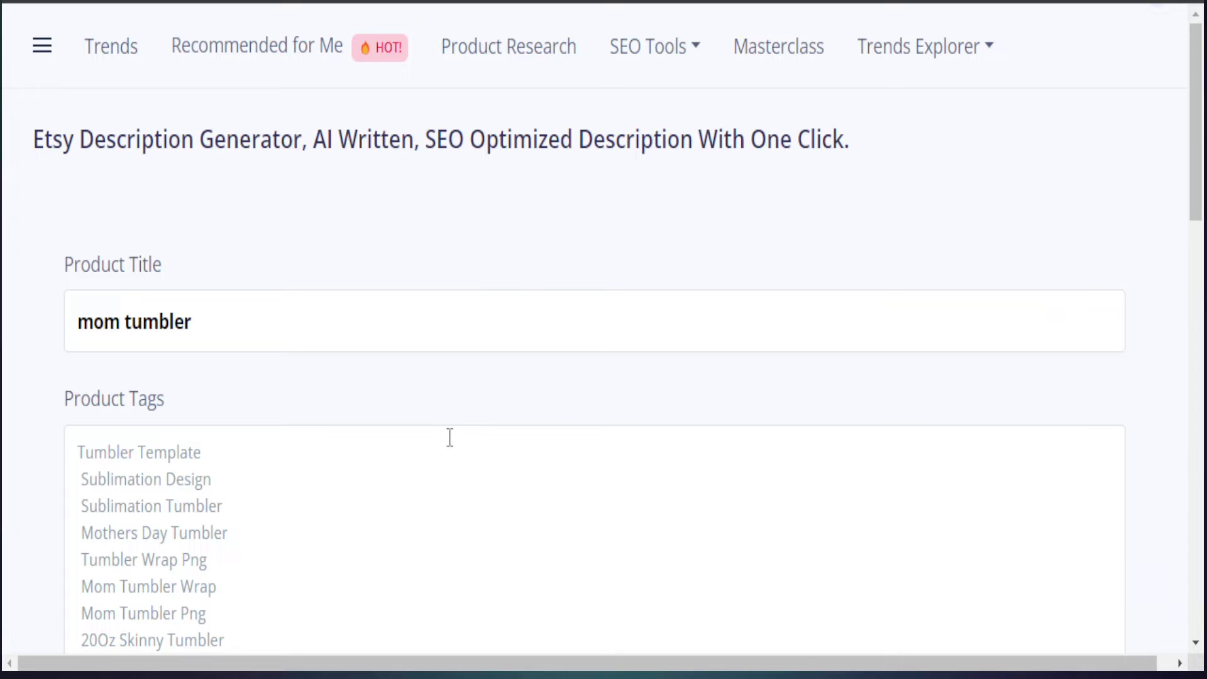
pyautogui.click(223, 331)
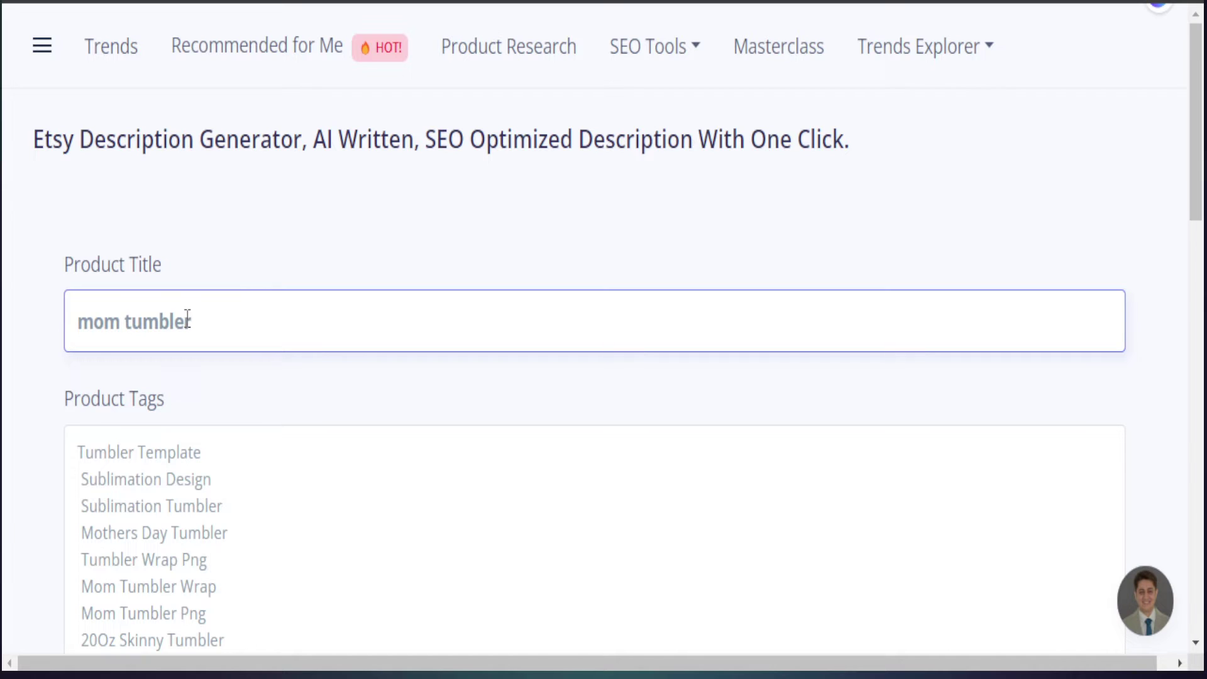
pyautogui.scroll(-3, 188, 370)
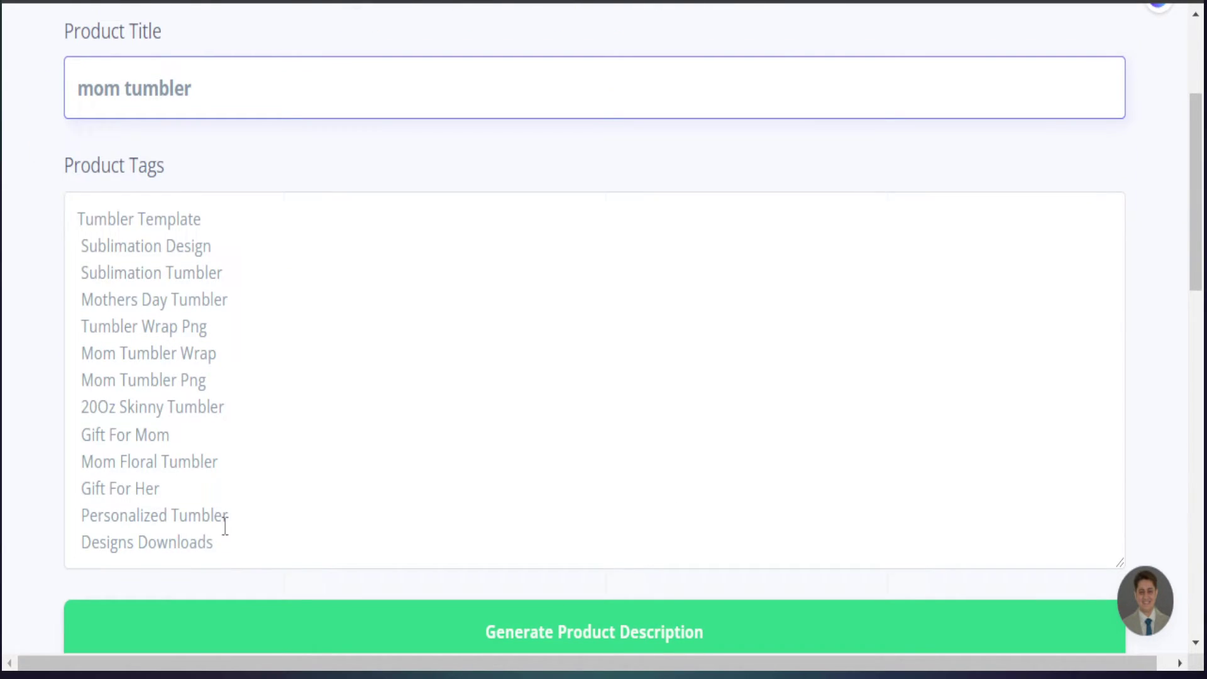
# - Delete the 'Designs Downloads' line from the product tags
pyautogui.moveTo(237, 533); pyautogui.dragTo(75, 223)
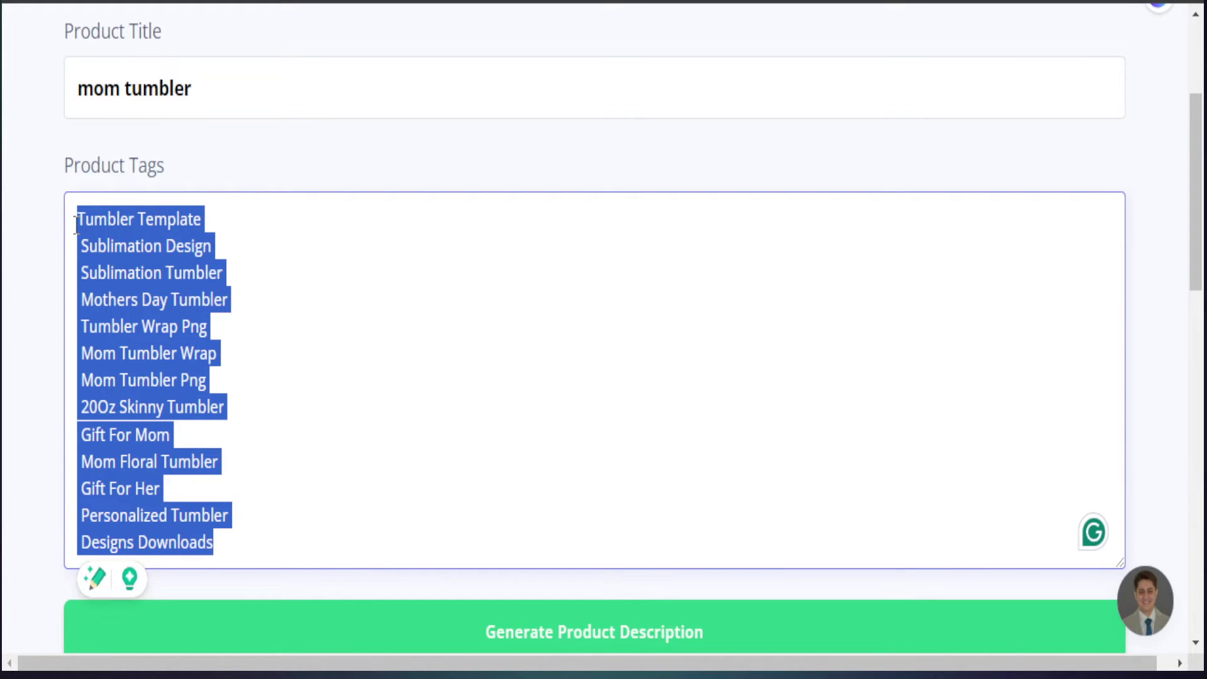
pyautogui.click(220, 407)
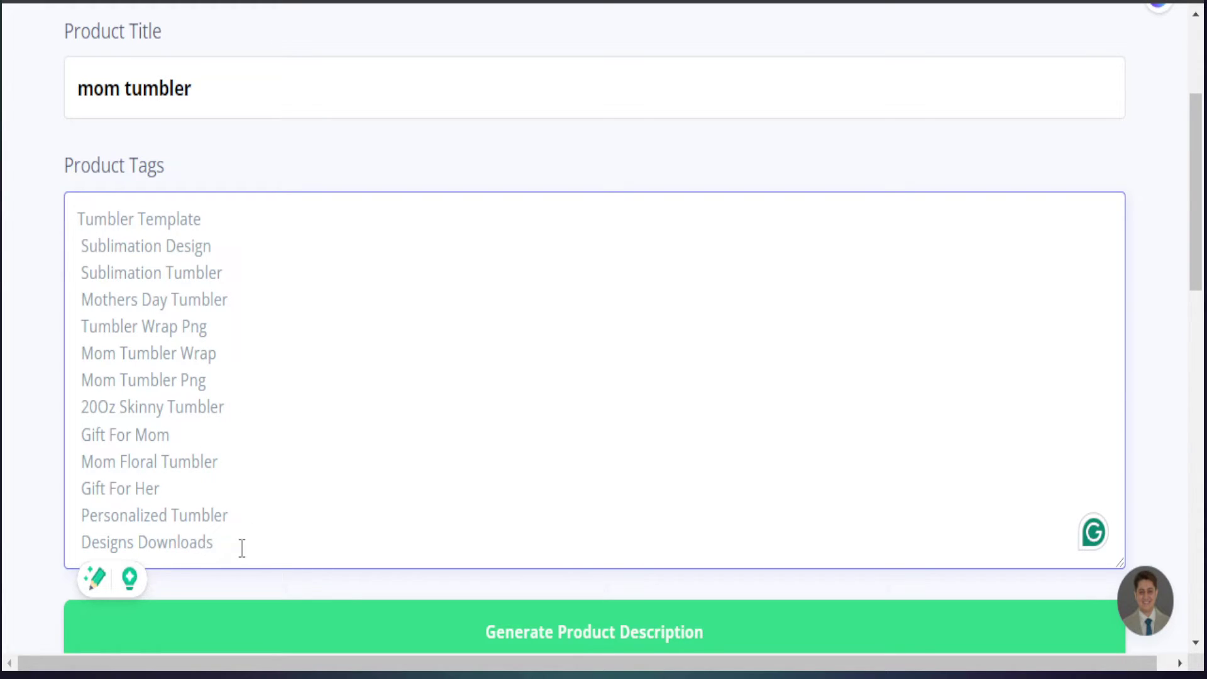
pyautogui.moveTo(242, 548); pyautogui.dragTo(70, 549)
pyautogui.press('BackSpace')
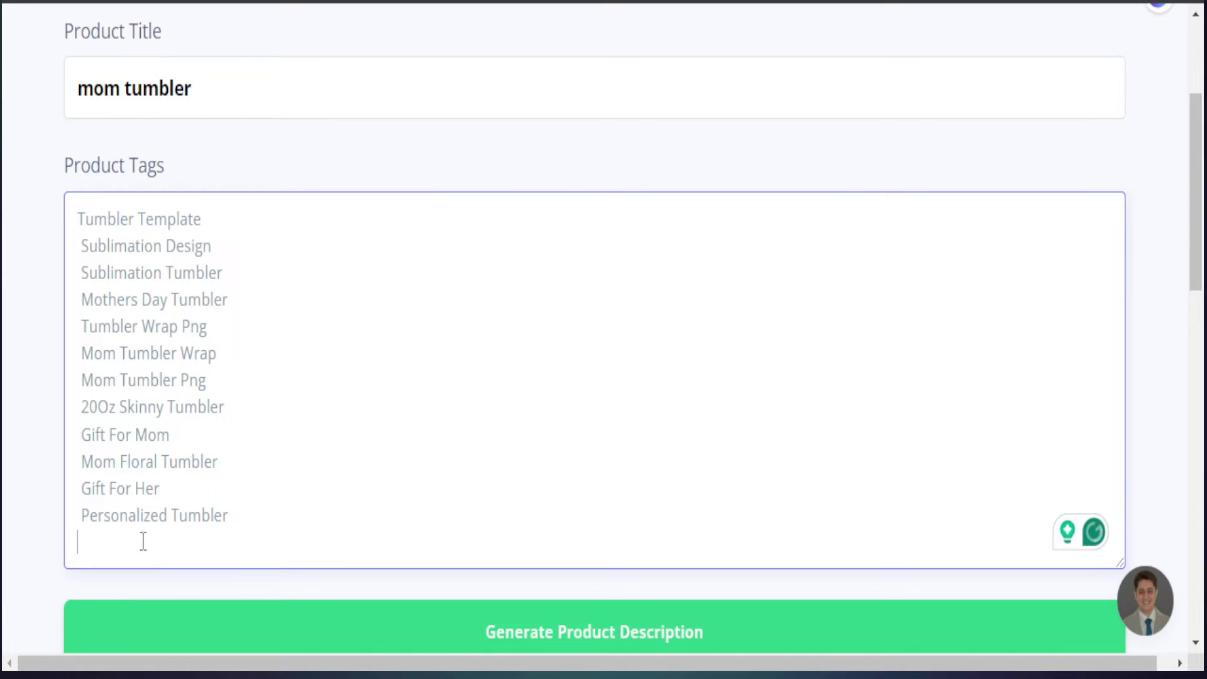
pyautogui.scroll(2, 160, 295)
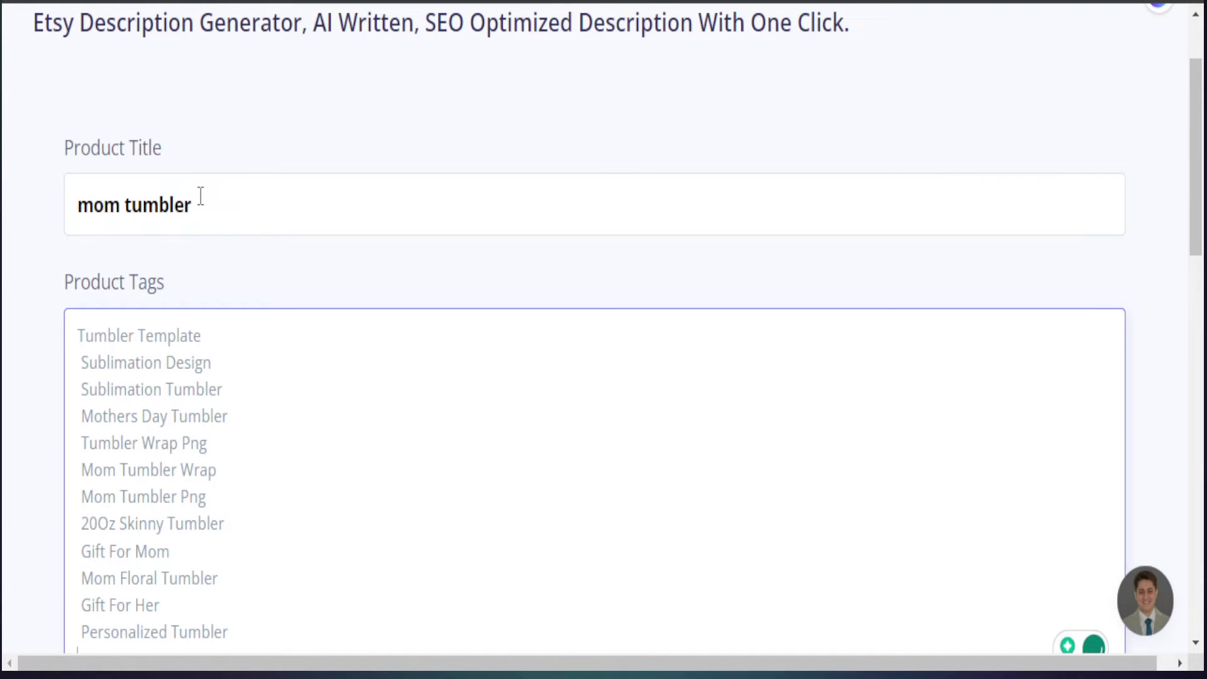
pyautogui.scroll(-2, 240, 348)
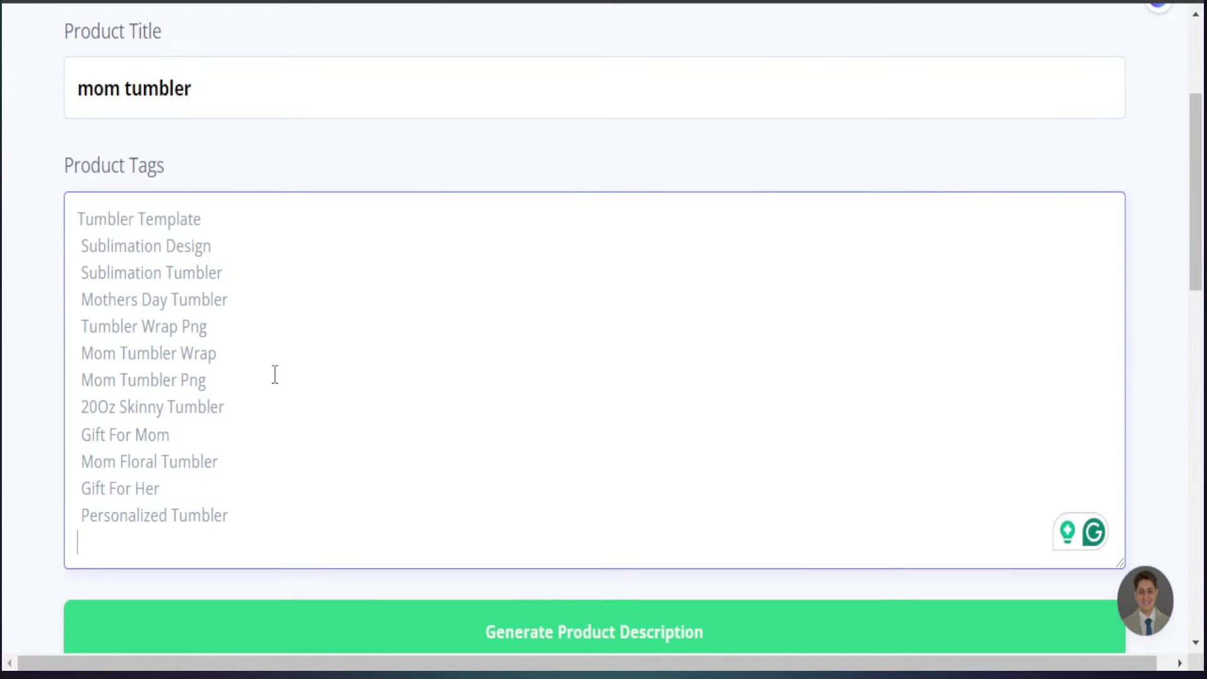
pyautogui.click(208, 91)
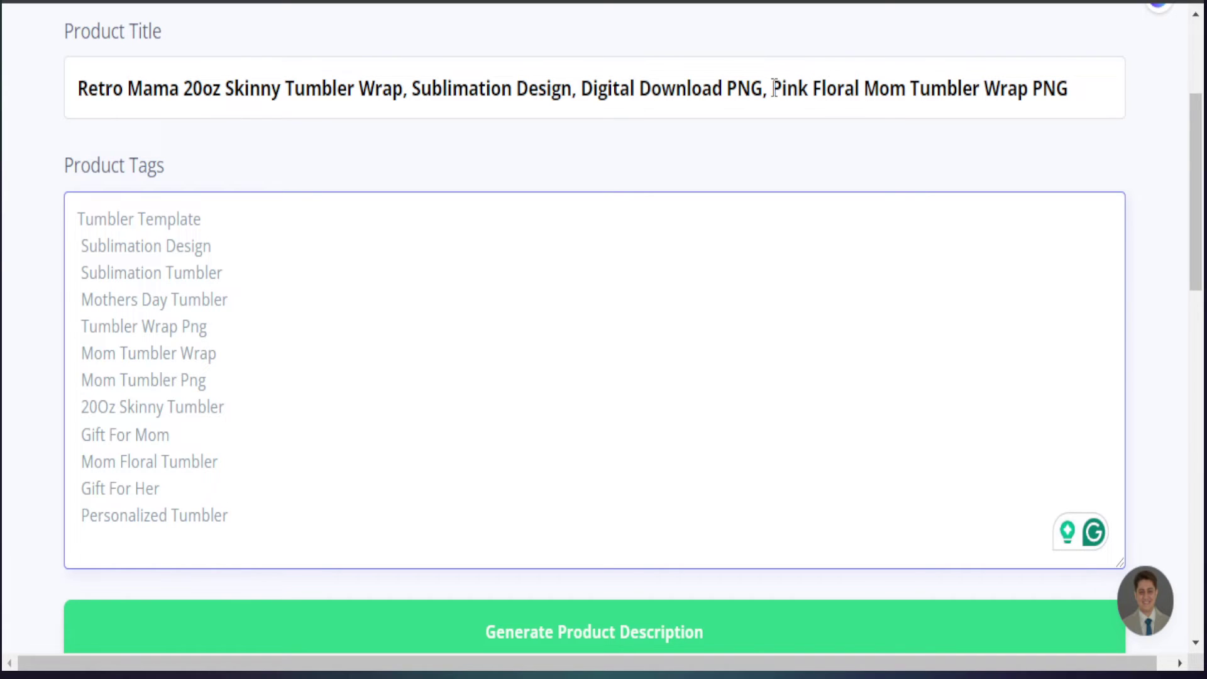
# - Use the Retro Mama title and replace the tag lines with a comma-separated list from '20oz skinny' to 'tumbler wrap png'
pyautogui.moveTo(773, 88); pyautogui.dragTo(861, 90)
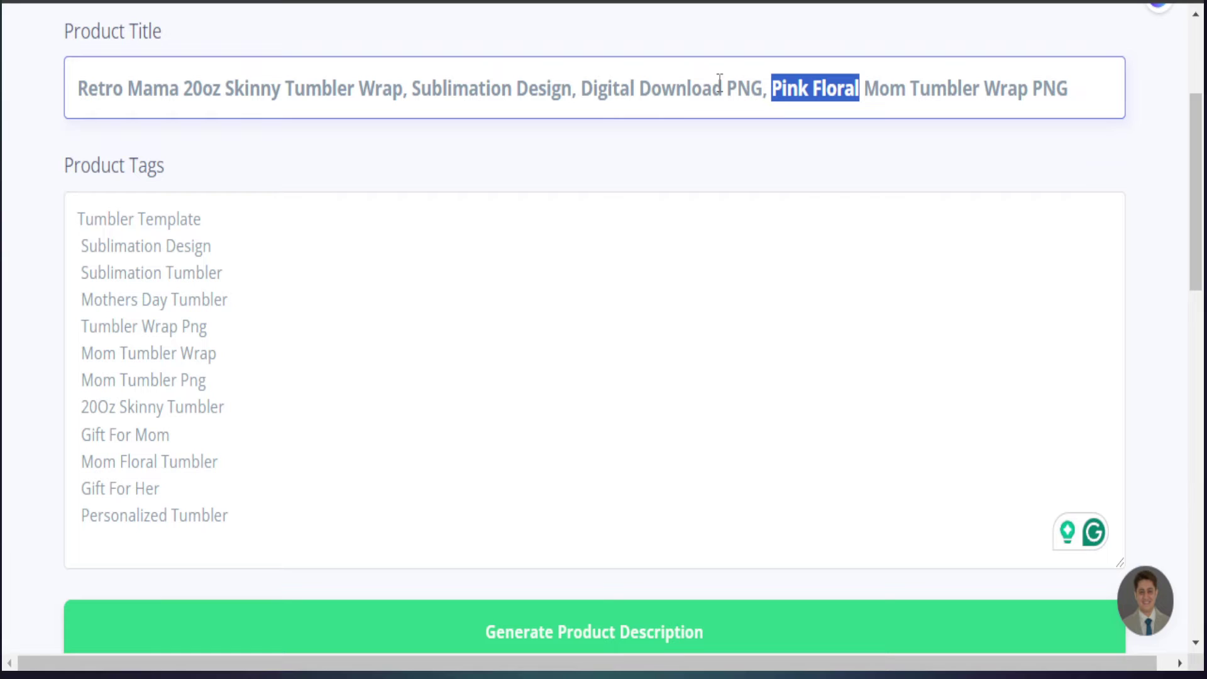
pyautogui.click(237, 417)
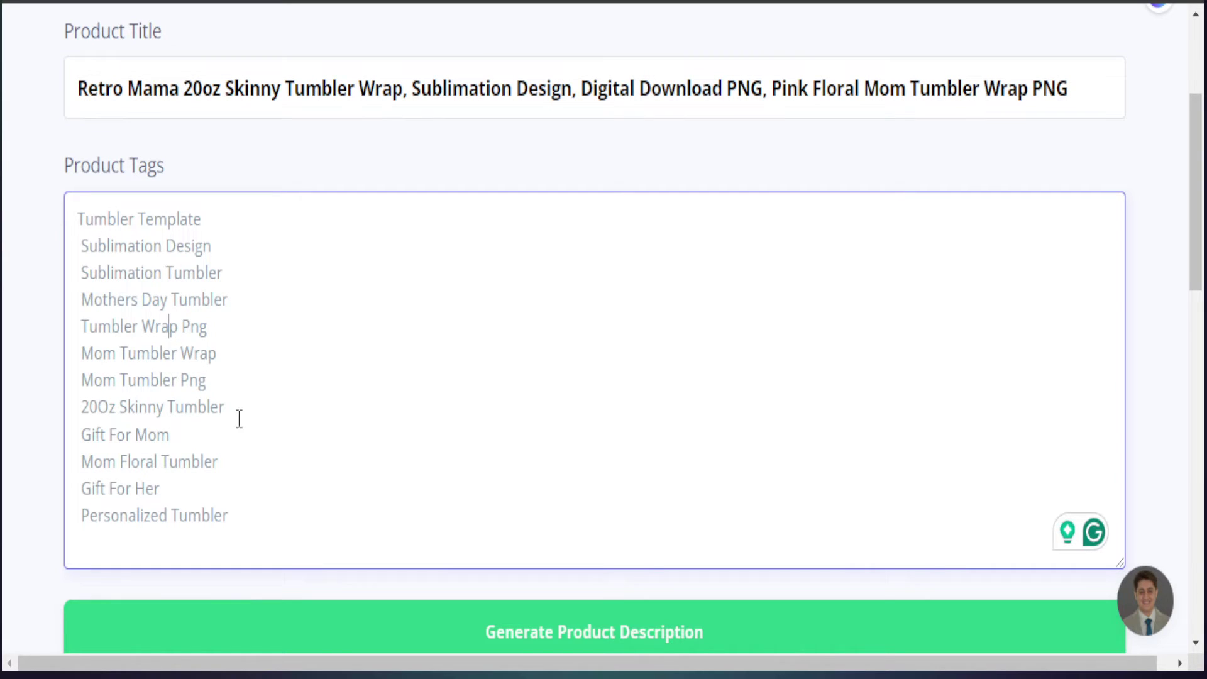
pyautogui.moveTo(248, 526); pyautogui.dragTo(80, 217)
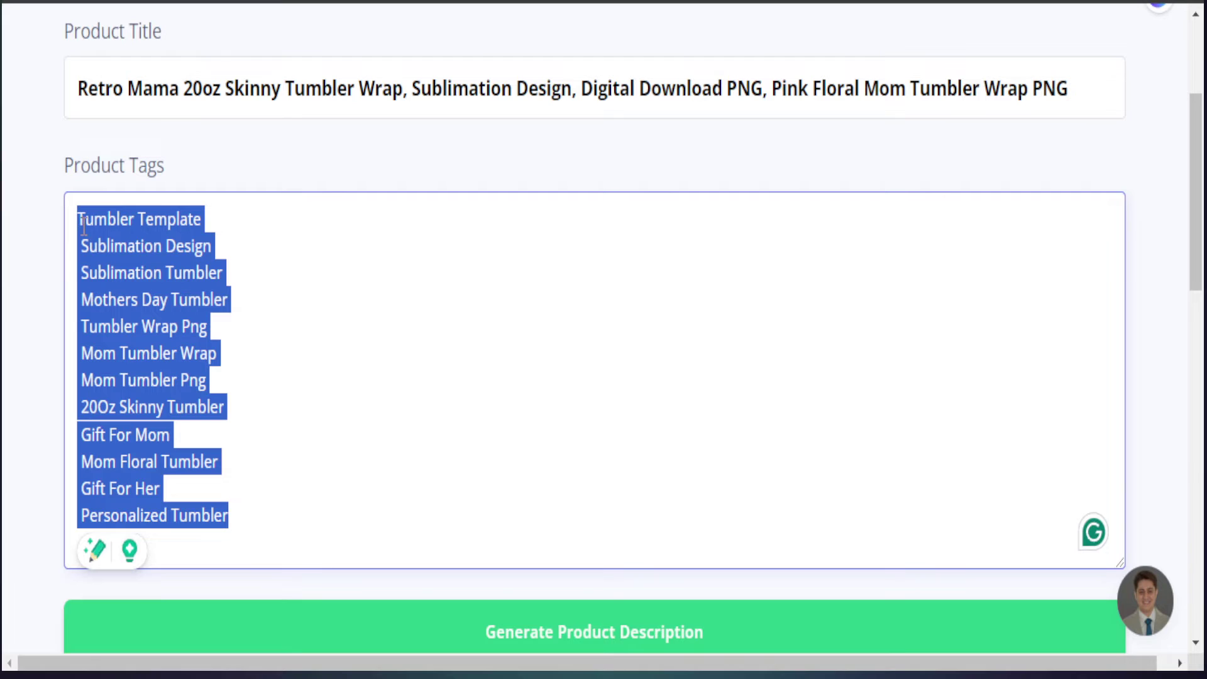
pyautogui.press('BackSpace')
pyautogui.write('20oz skinny,boho floral,mama tumbler,mom tumbler,mothers day tumbler,retro mama,sublimation designs,sublimation download,tumbler design,tumbler sublimation,tumbler template,tumbler wrap,tumbler wrap png')
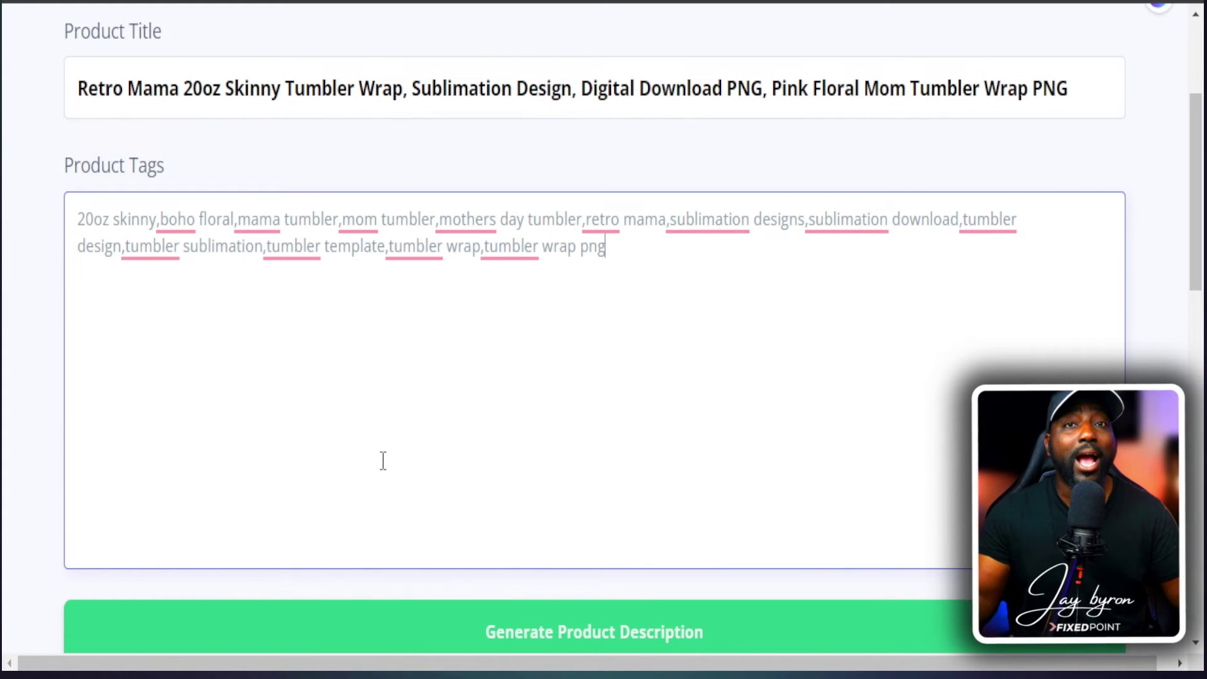
pyautogui.scroll(-1, 465, 542)
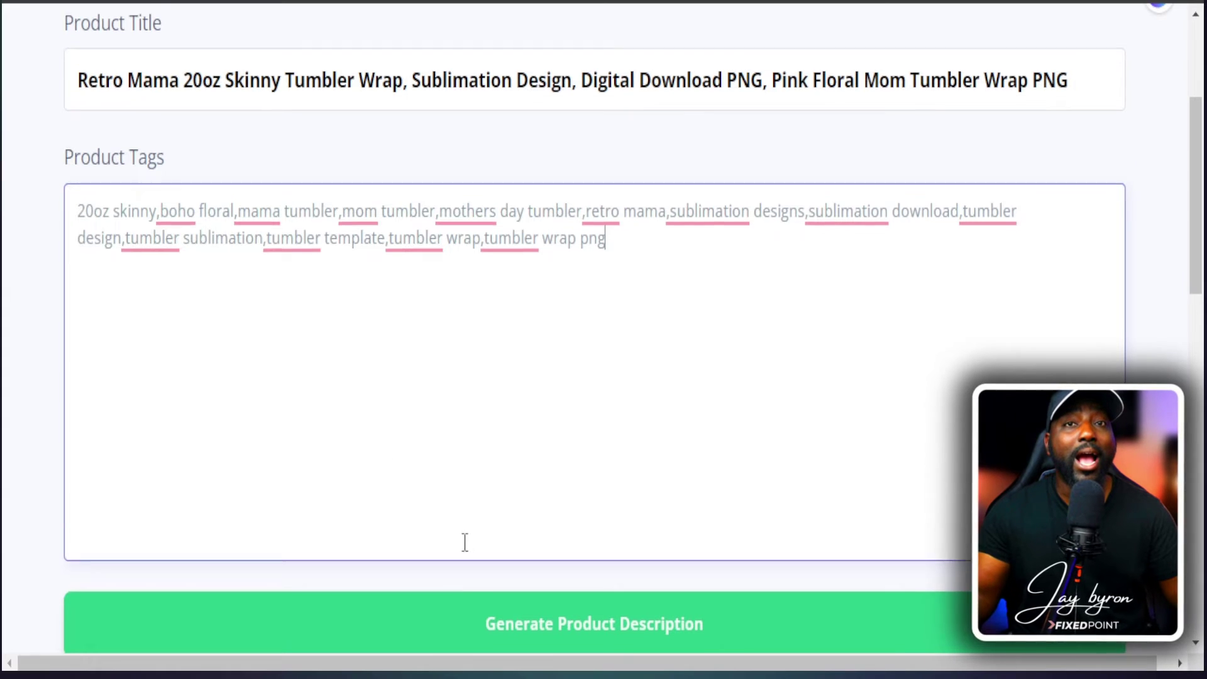
pyautogui.scroll(-2, 465, 542)
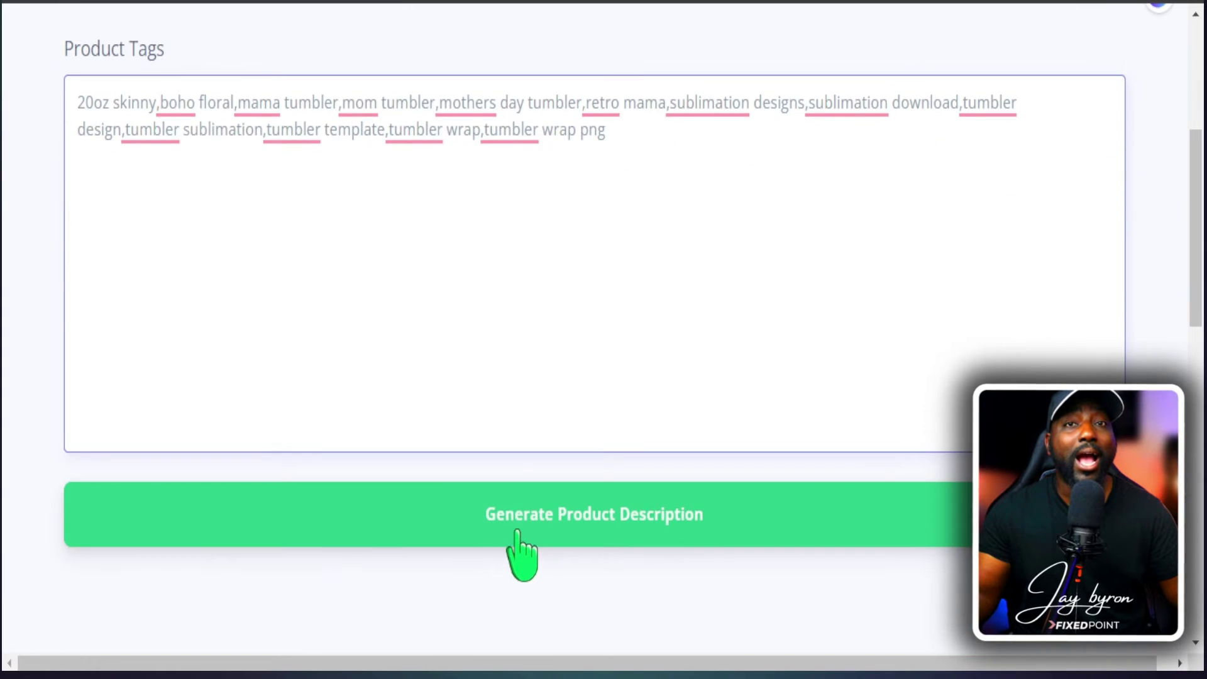
# - Generate a product description for the Retro Mama 20oz Skinny Tumbler Wrap
pyautogui.click(549, 524)
pyautogui.scroll(4, 417, 522)
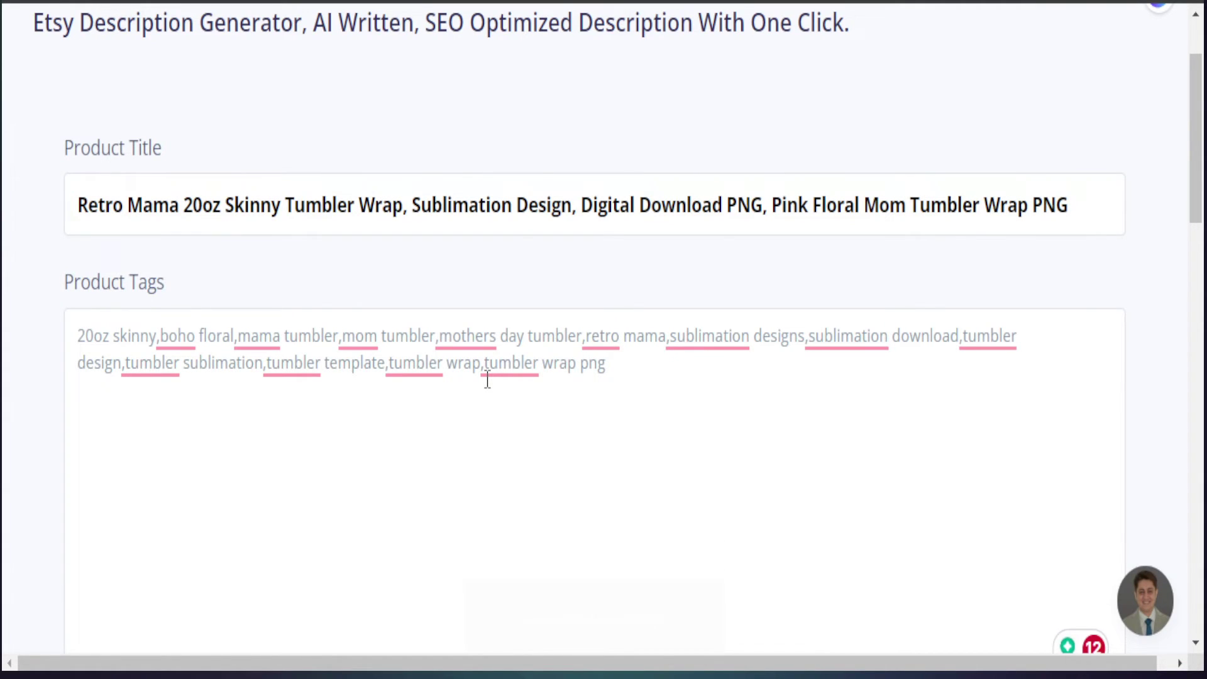
pyautogui.scroll(-6, 487, 381)
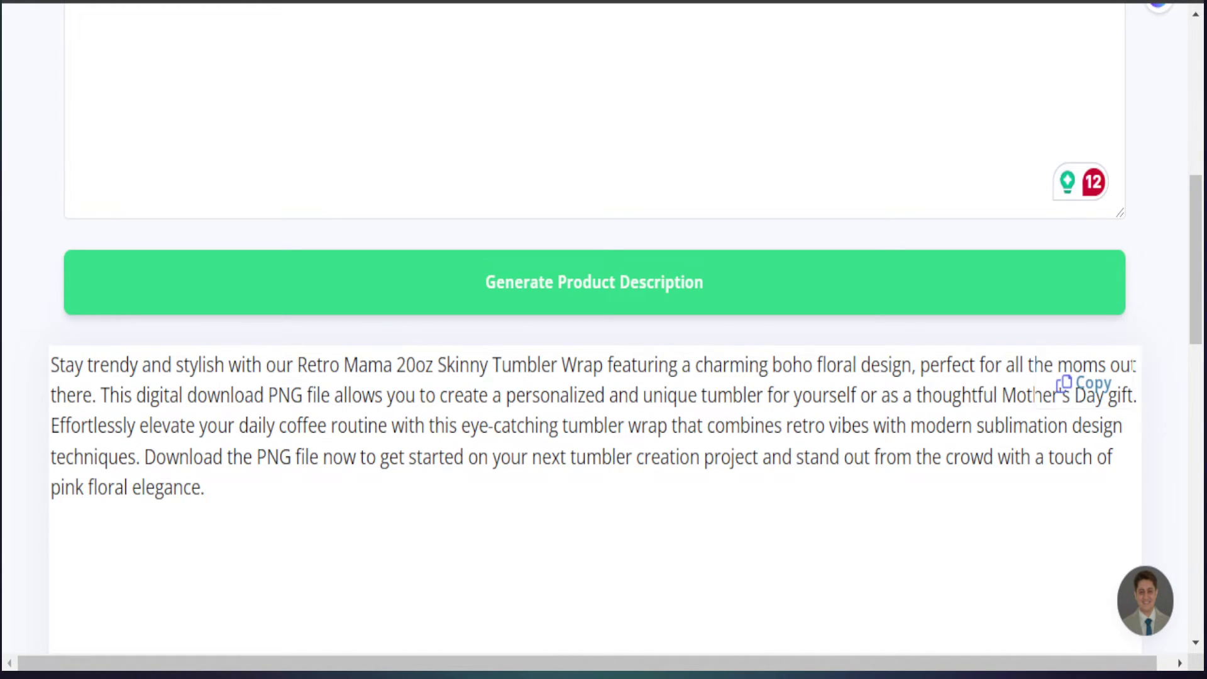
# - Highlight key phrases in the generated description, then select the entire description
pyautogui.moveTo(298, 364); pyautogui.dragTo(606, 365)
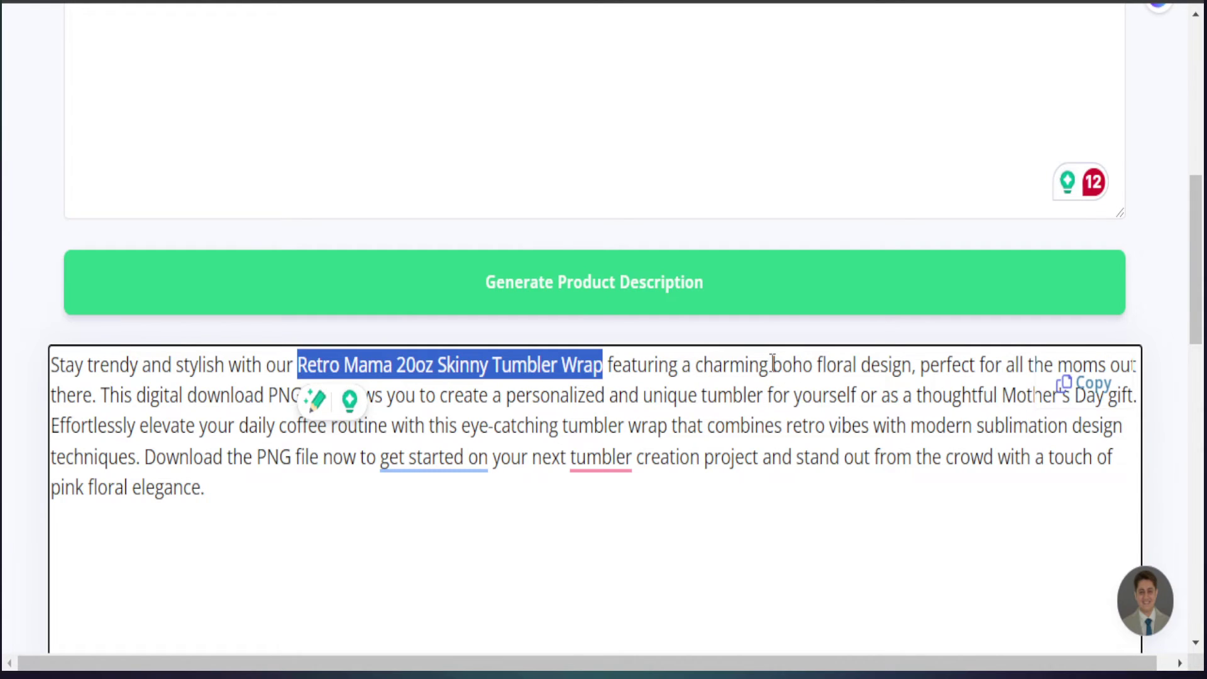
pyautogui.moveTo(772, 364); pyautogui.dragTo(907, 356)
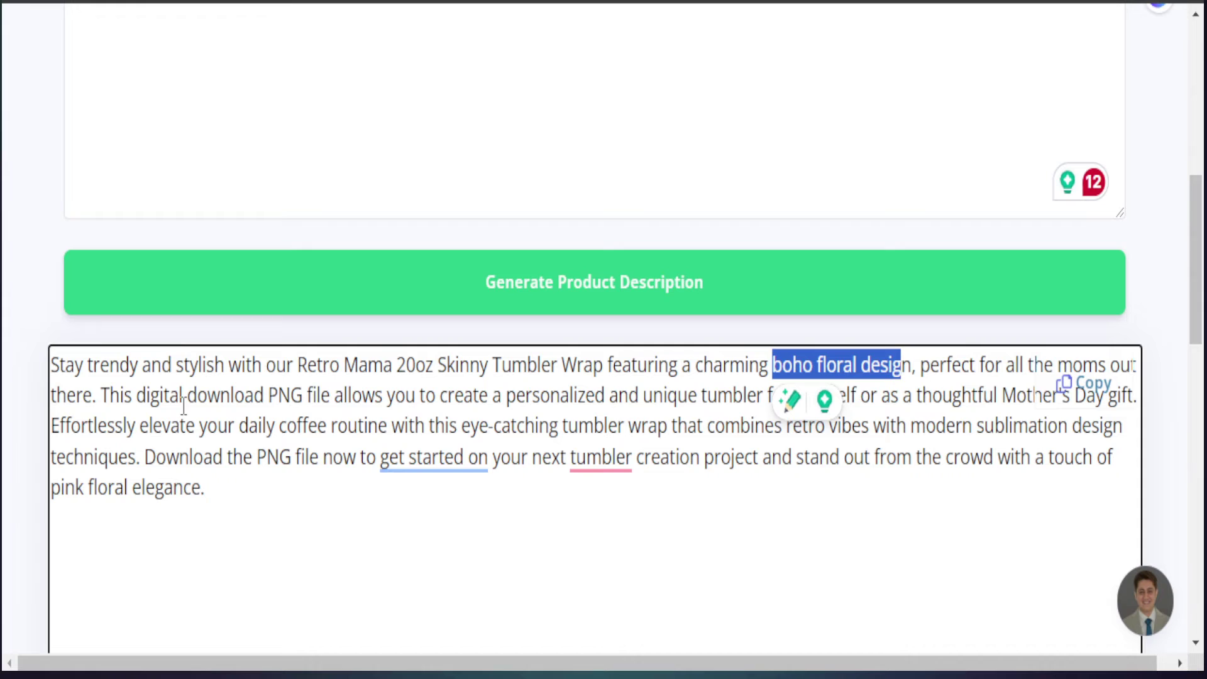
pyautogui.moveTo(136, 395); pyautogui.dragTo(327, 389)
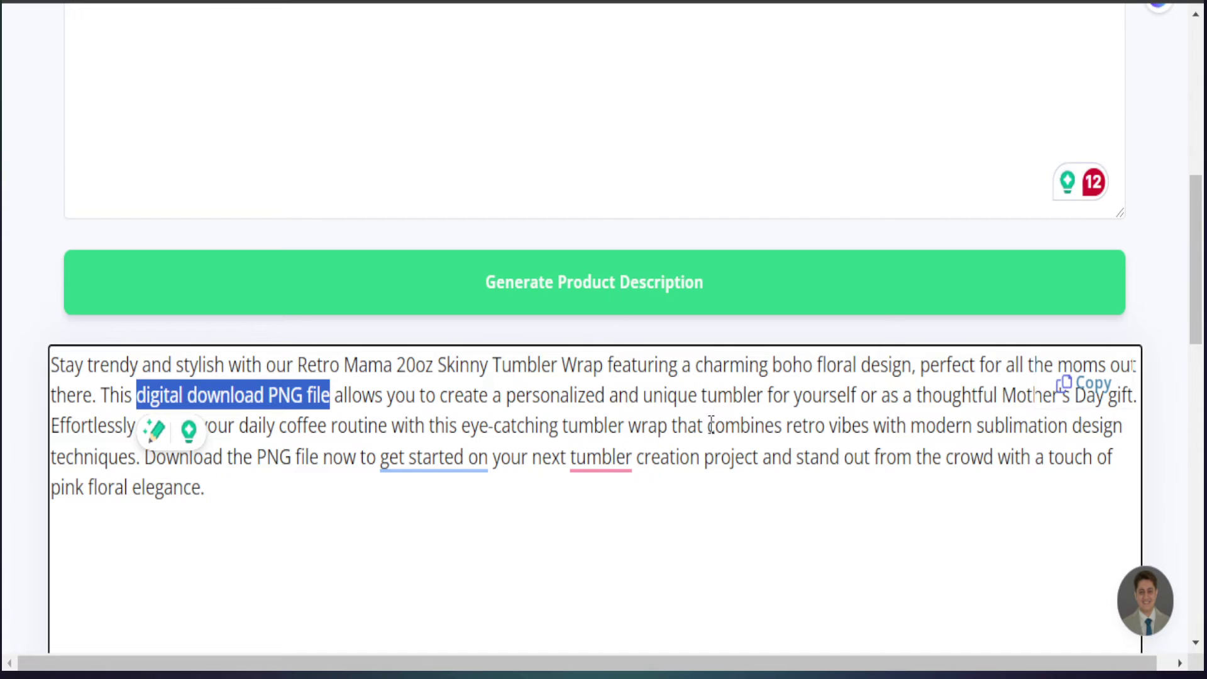
pyautogui.moveTo(697, 396); pyautogui.dragTo(767, 395)
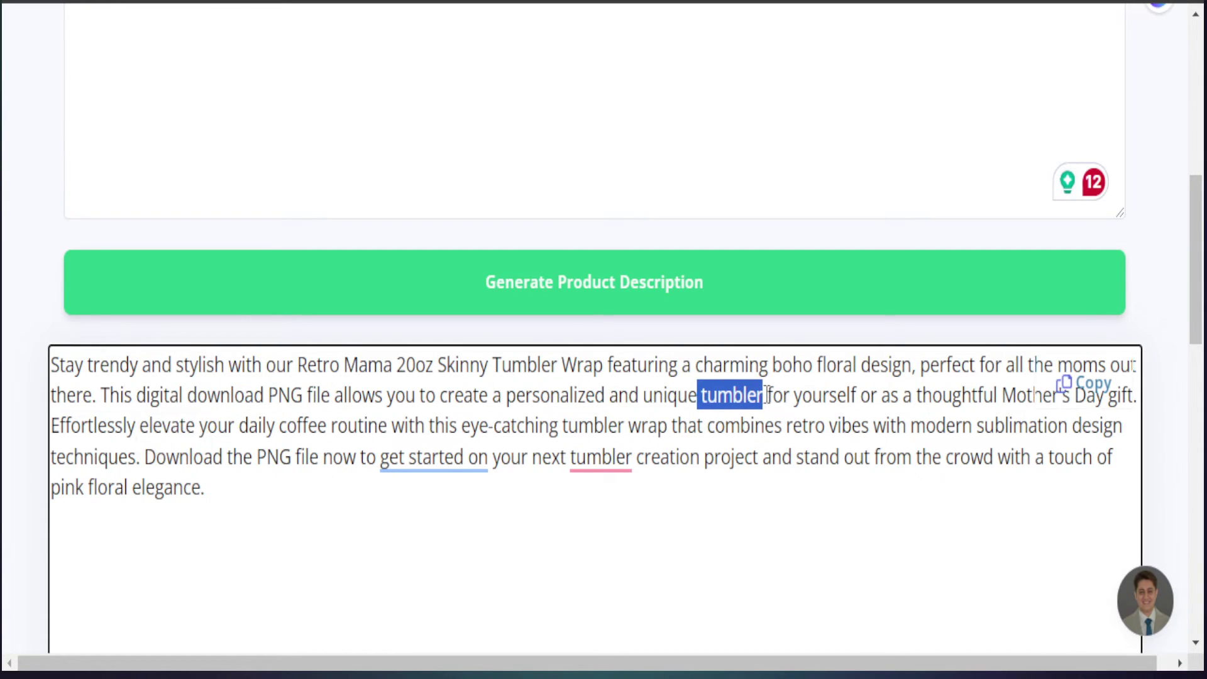
pyautogui.click(1004, 395)
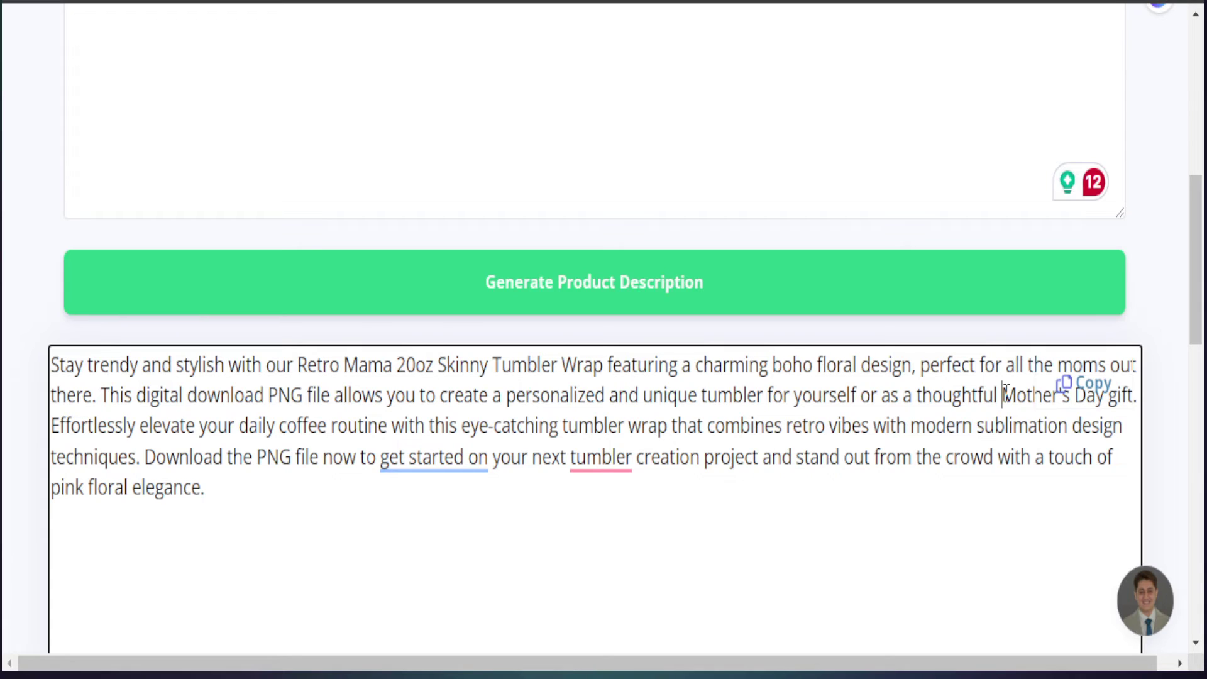
pyautogui.moveTo(1003, 395); pyautogui.dragTo(1066, 453)
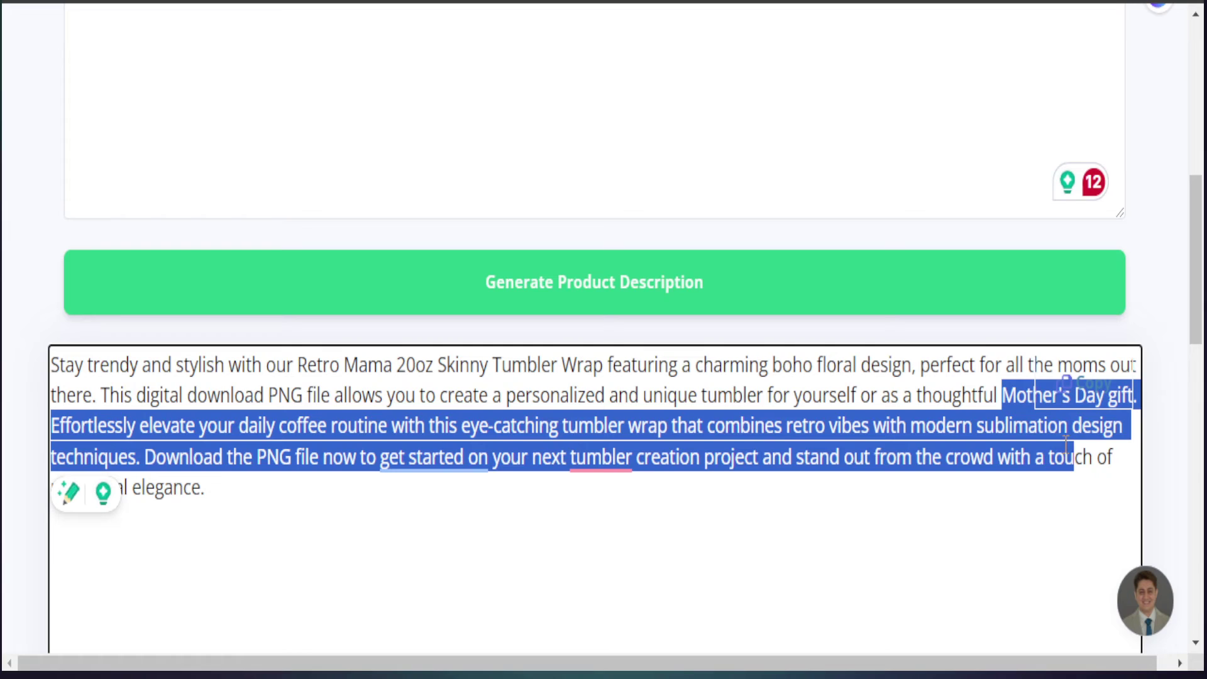
pyautogui.click(875, 585)
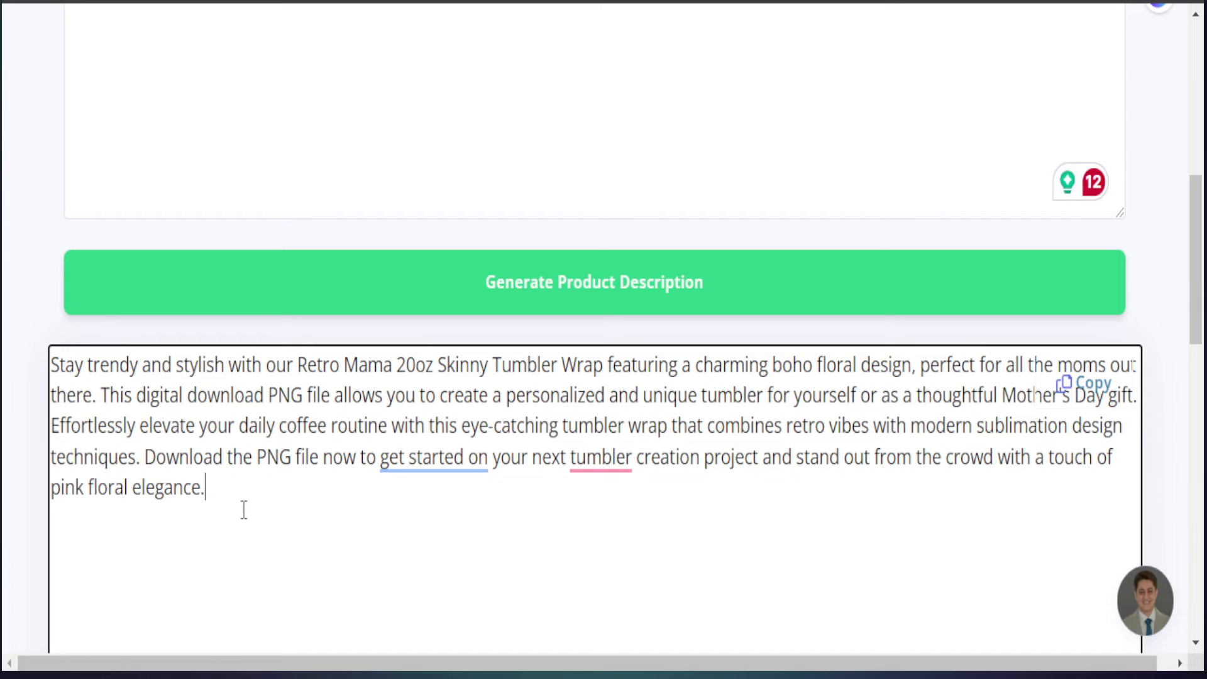
pyautogui.moveTo(224, 487); pyautogui.dragTo(52, 363)
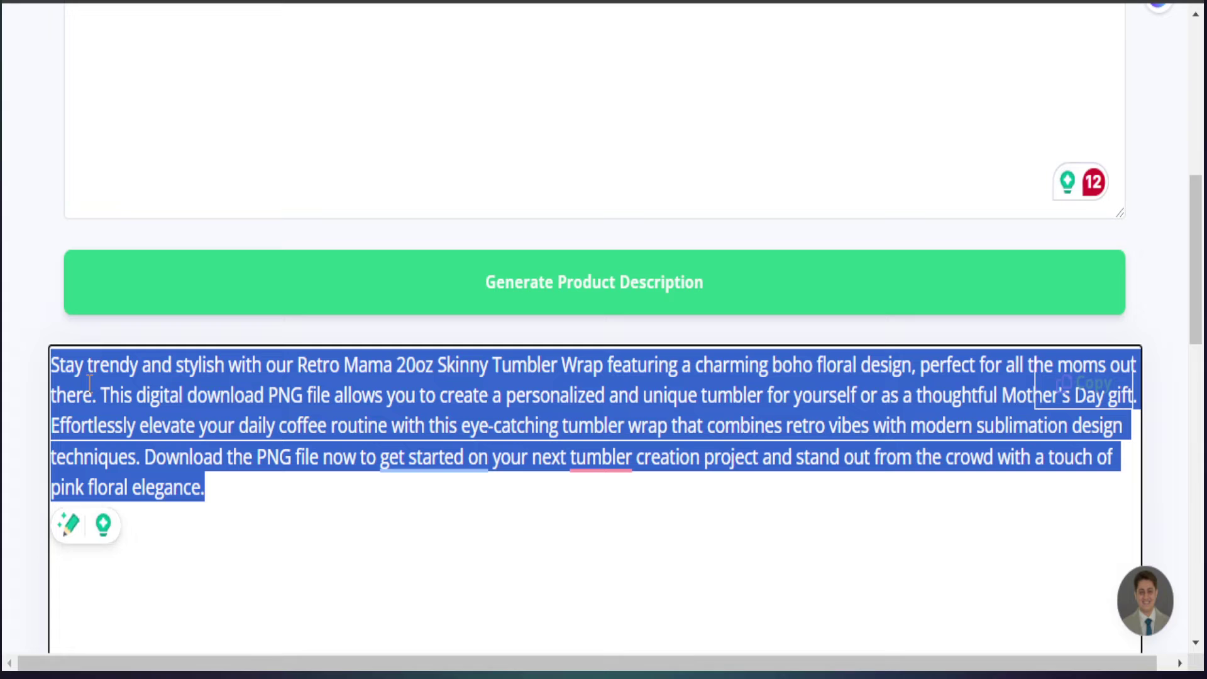
# - Replace the selected description with Grammarly's 'Shorten it' rewrite
pyautogui.click(72, 525)
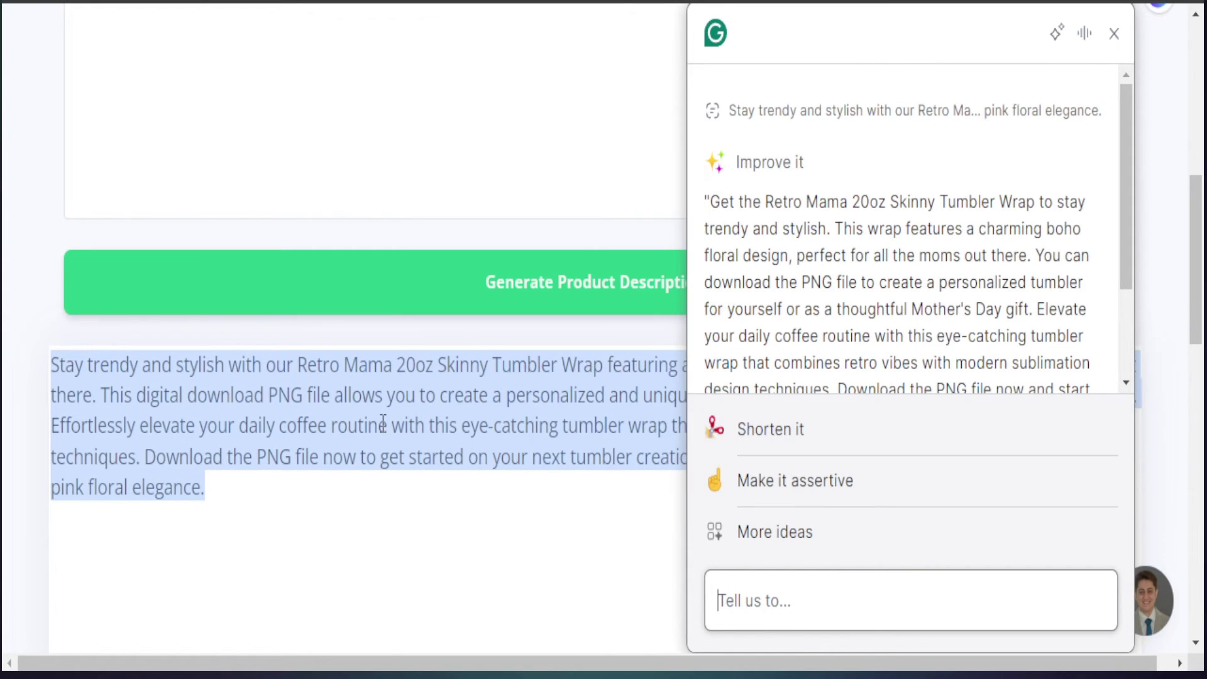
pyautogui.click(764, 437)
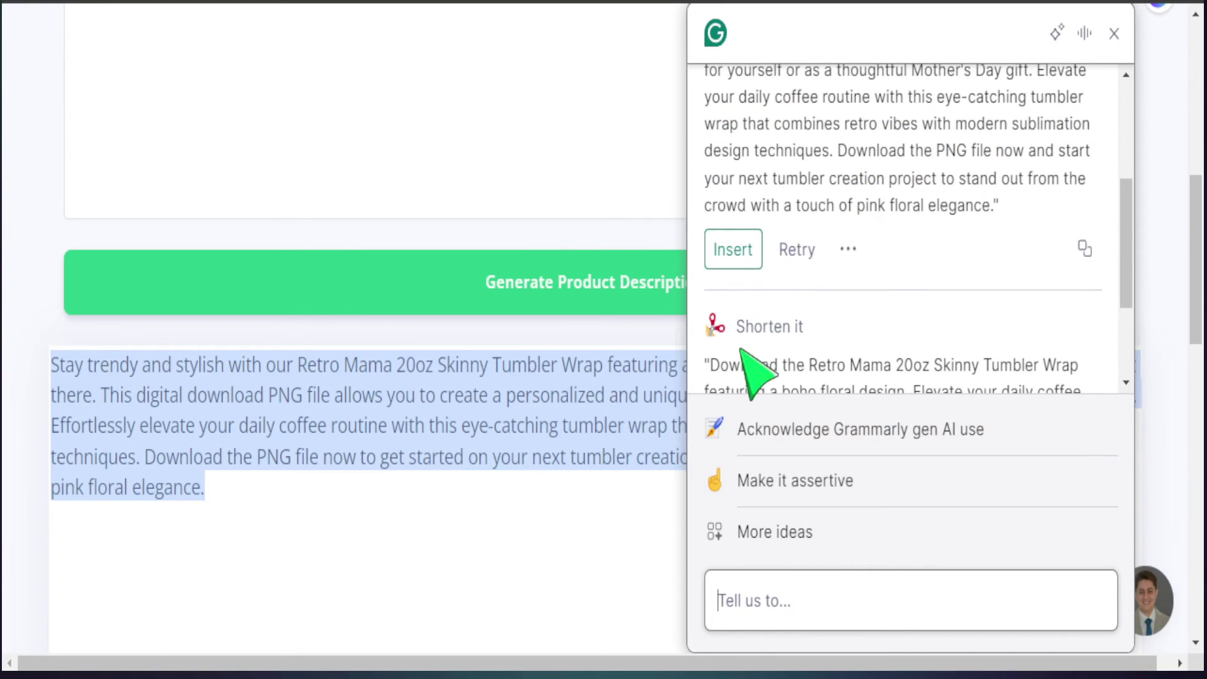
pyautogui.scroll(-2, 961, 336)
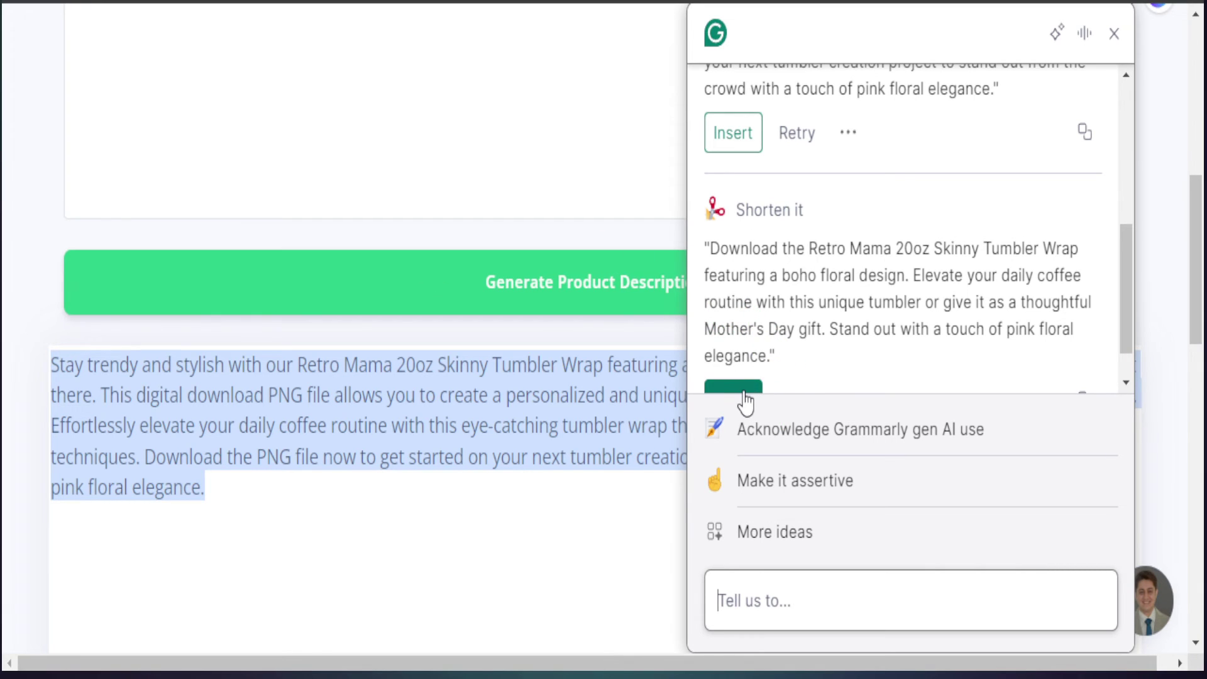
pyautogui.scroll(-1, 786, 352)
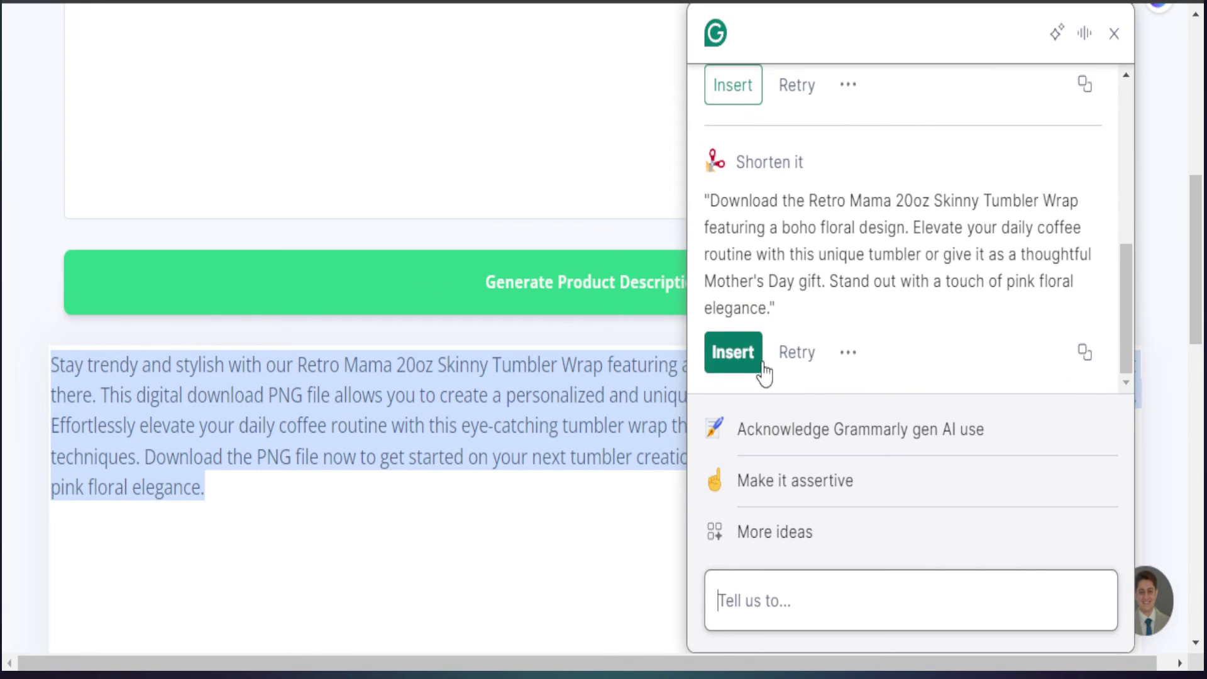
pyautogui.click(734, 351)
pyautogui.click(1114, 34)
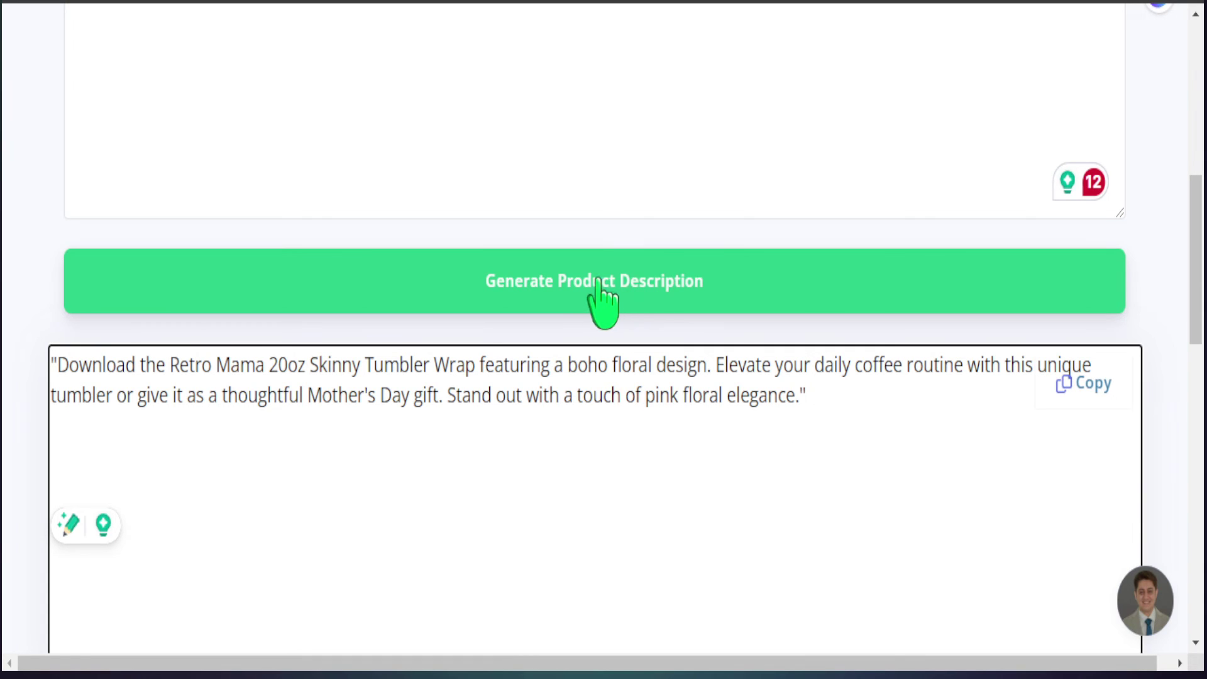
# - Regenerate the product description twice to get a fresh version
pyautogui.scroll(5, 603, 301)
pyautogui.scroll(-3, 517, 377)
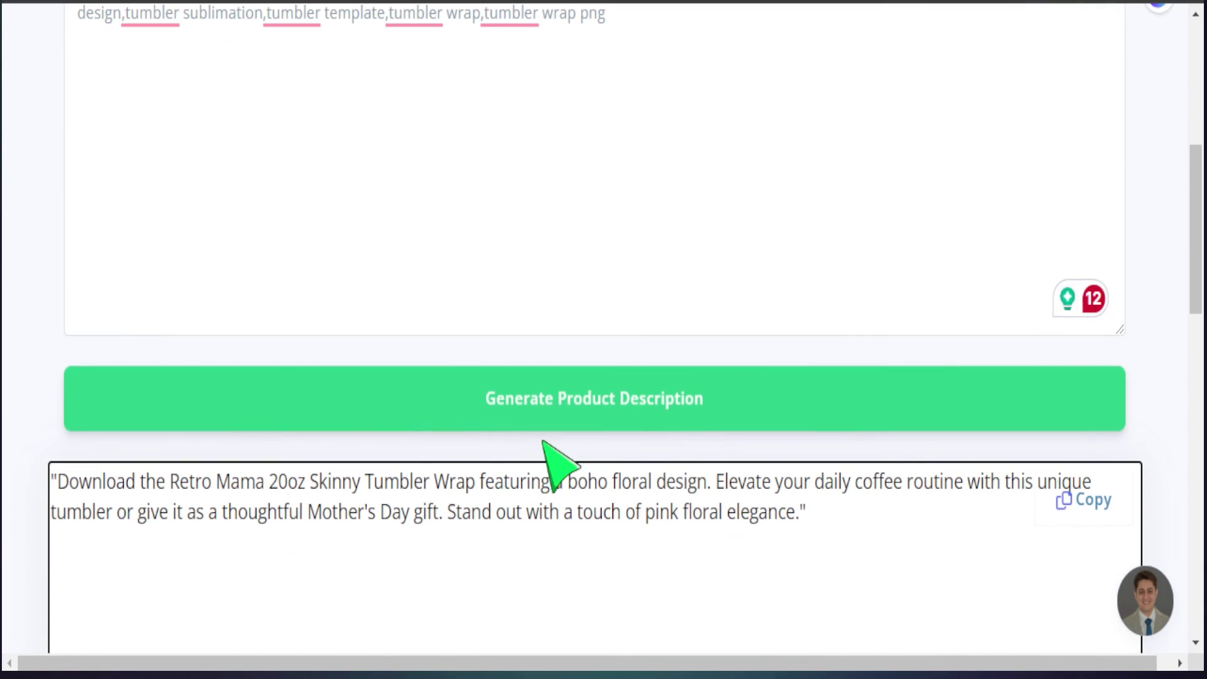
pyautogui.click(546, 393)
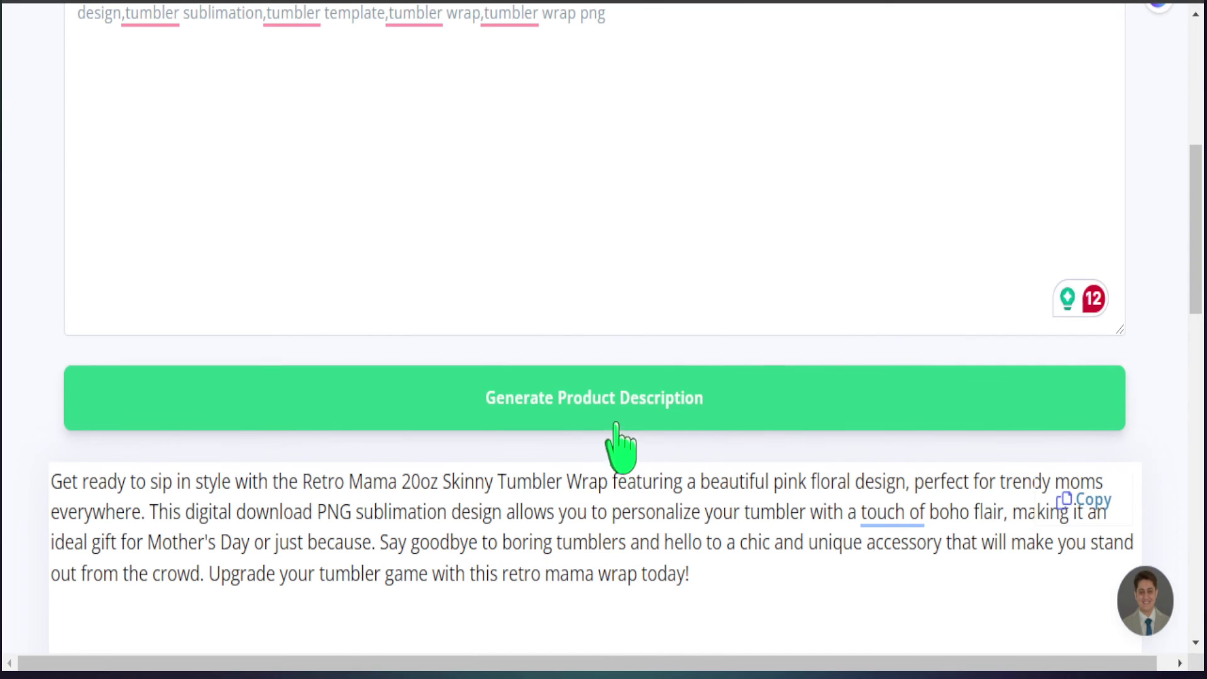
pyautogui.click(577, 410)
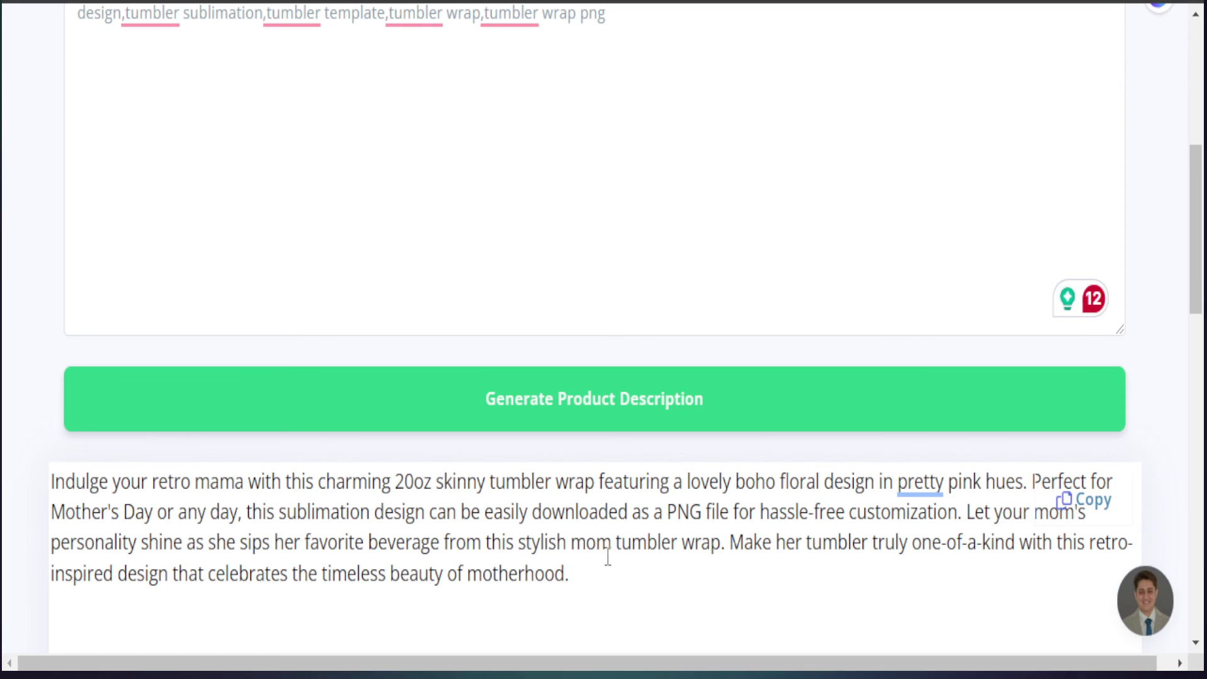
# - Delete the final motherhood sentence so the description ends with 'this stylish mom tumbler wrap.'
pyautogui.moveTo(728, 542); pyautogui.dragTo(749, 566)
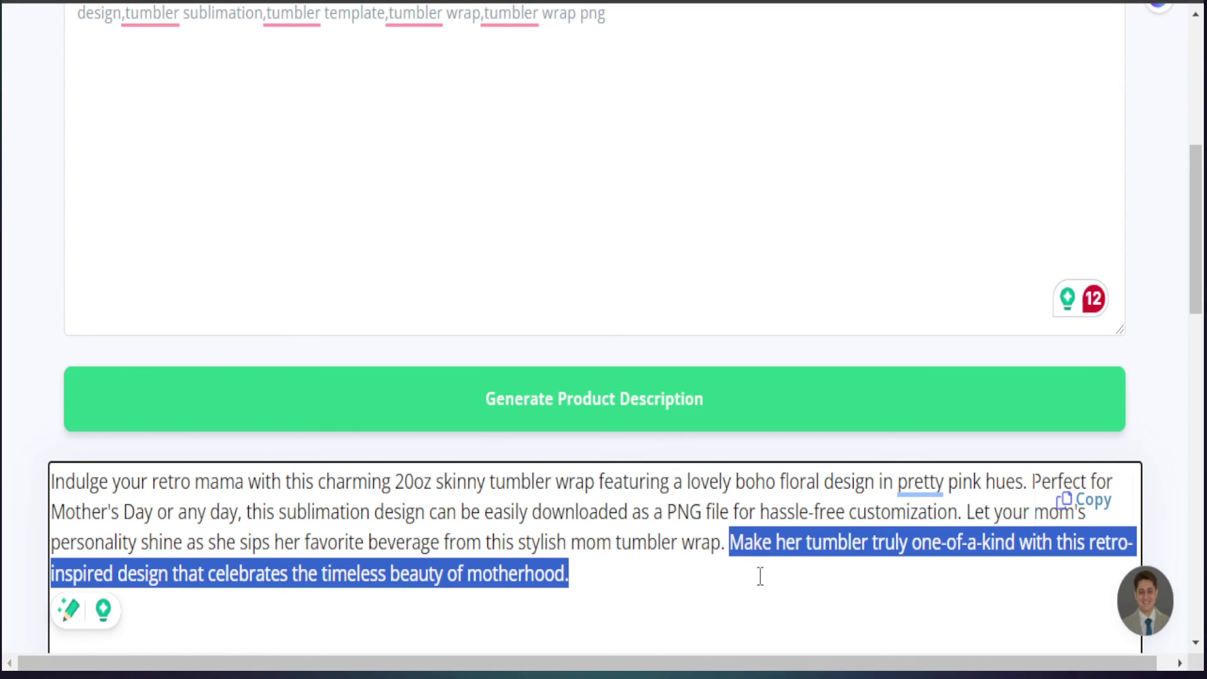
pyautogui.press('BackSpace')
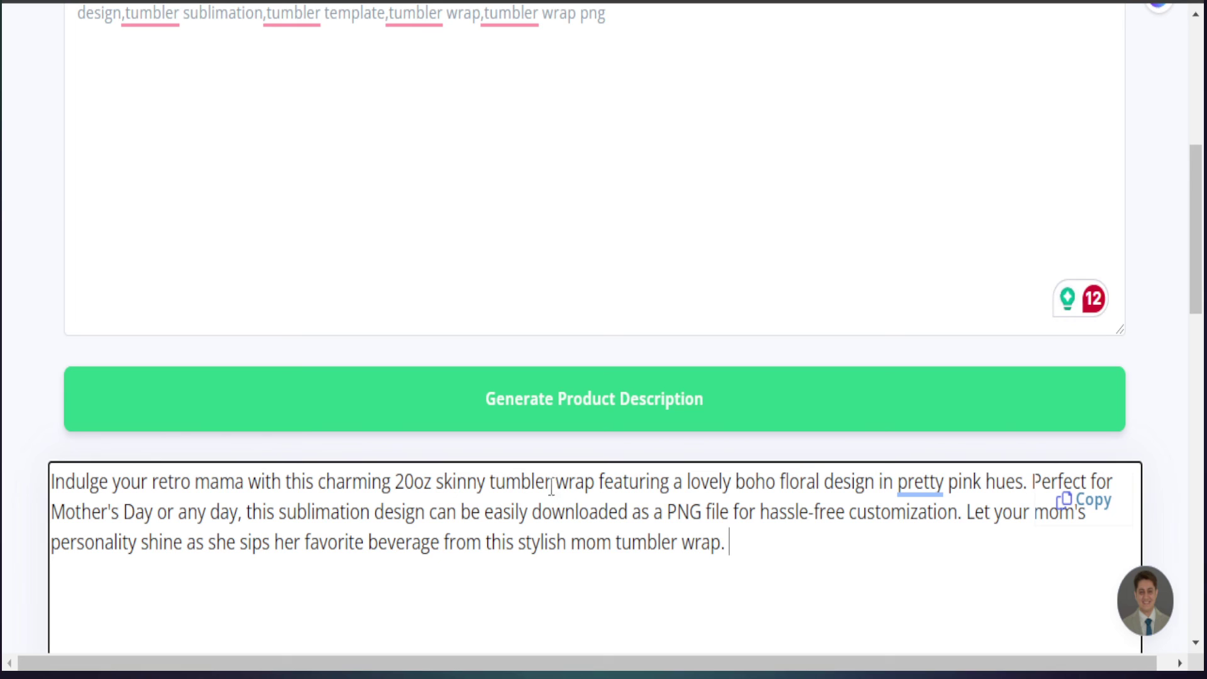
pyautogui.scroll(4, 426, 251)
pyautogui.scroll(-6, 422, 322)
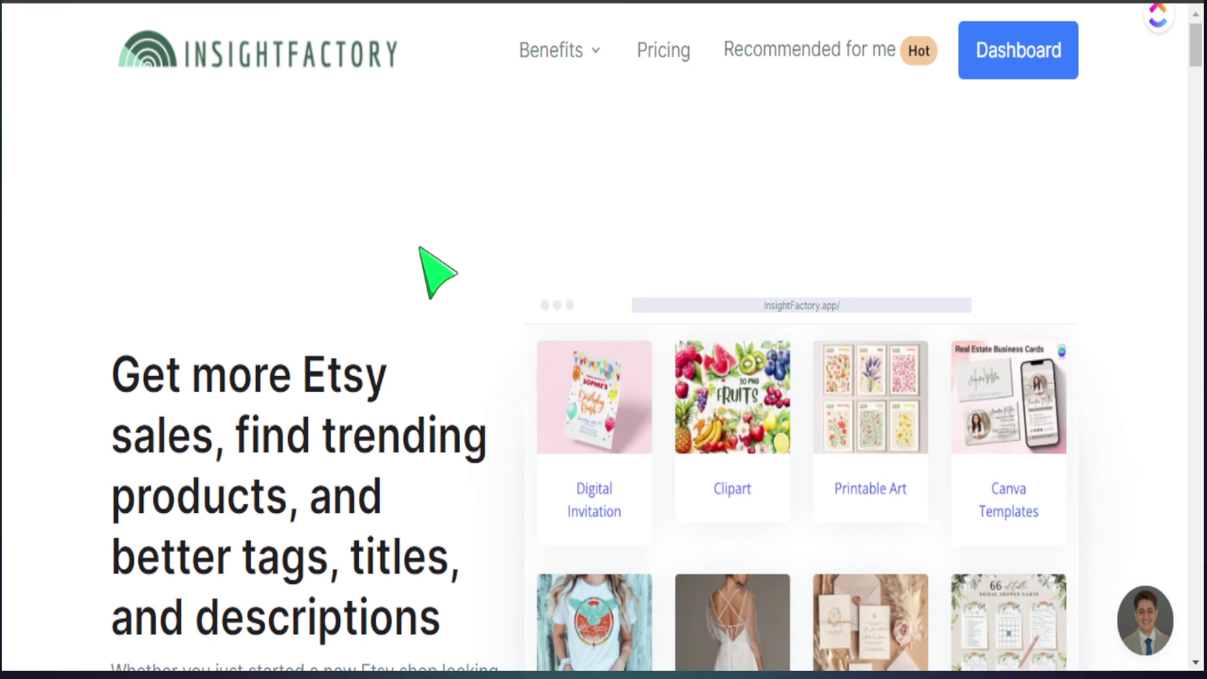
# - Scroll the home page down to the 'Better tags, titles, and descriptions with one click' section
pyautogui.scroll(-6, 446, 277)
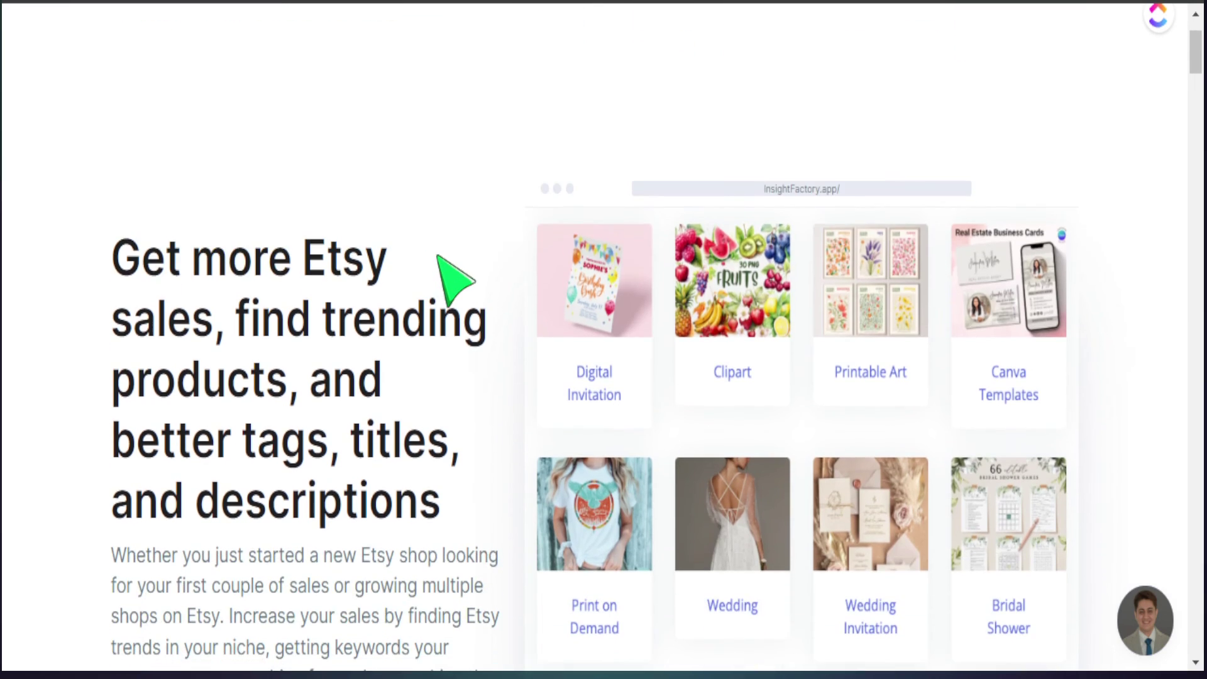
pyautogui.scroll(-3, 451, 276)
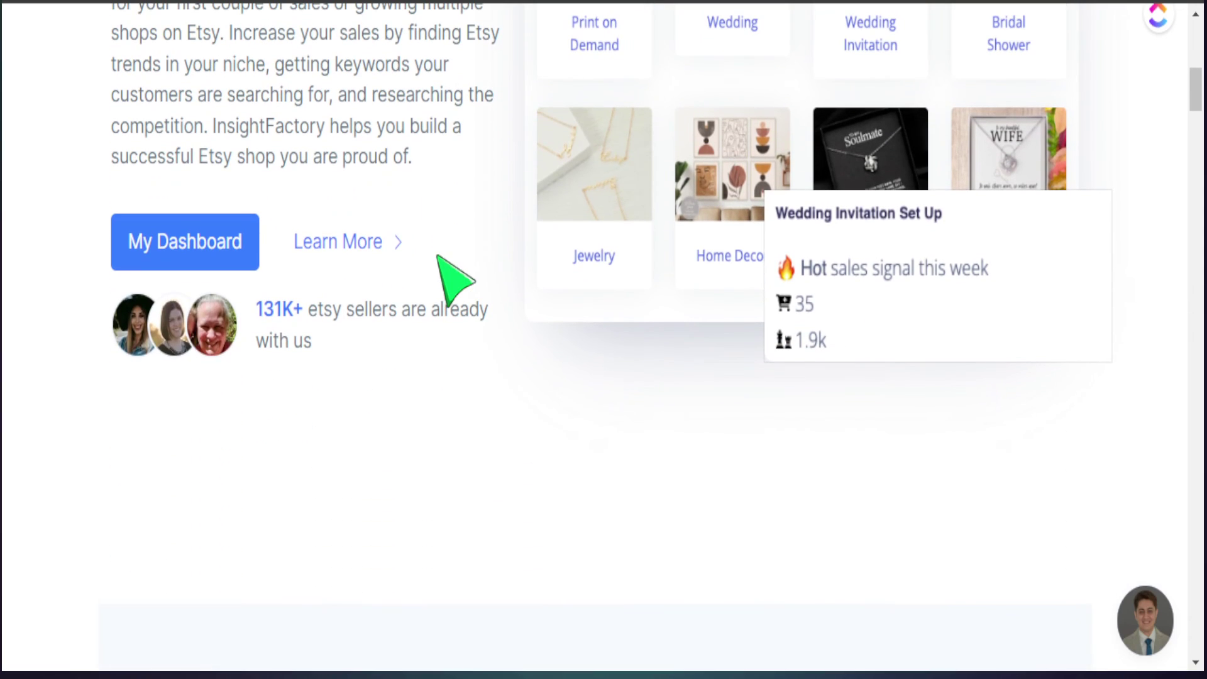
pyautogui.scroll(-8, 453, 280)
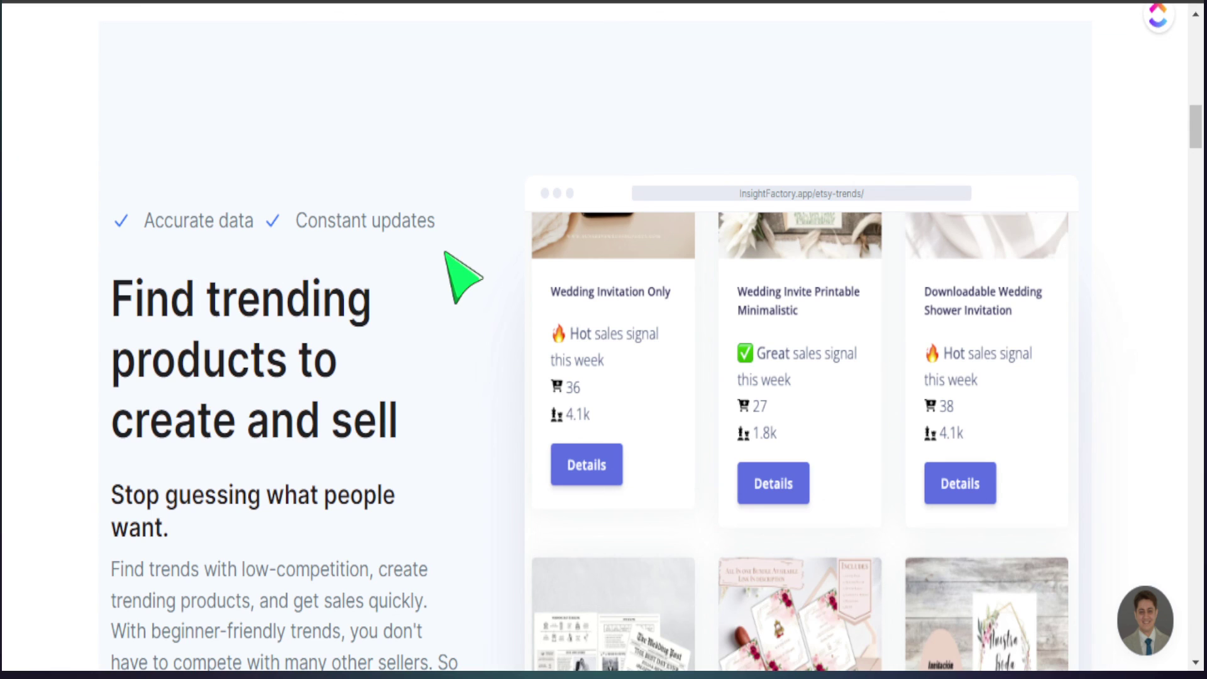
pyautogui.scroll(-2, 473, 304)
pyautogui.scroll(-2, 490, 329)
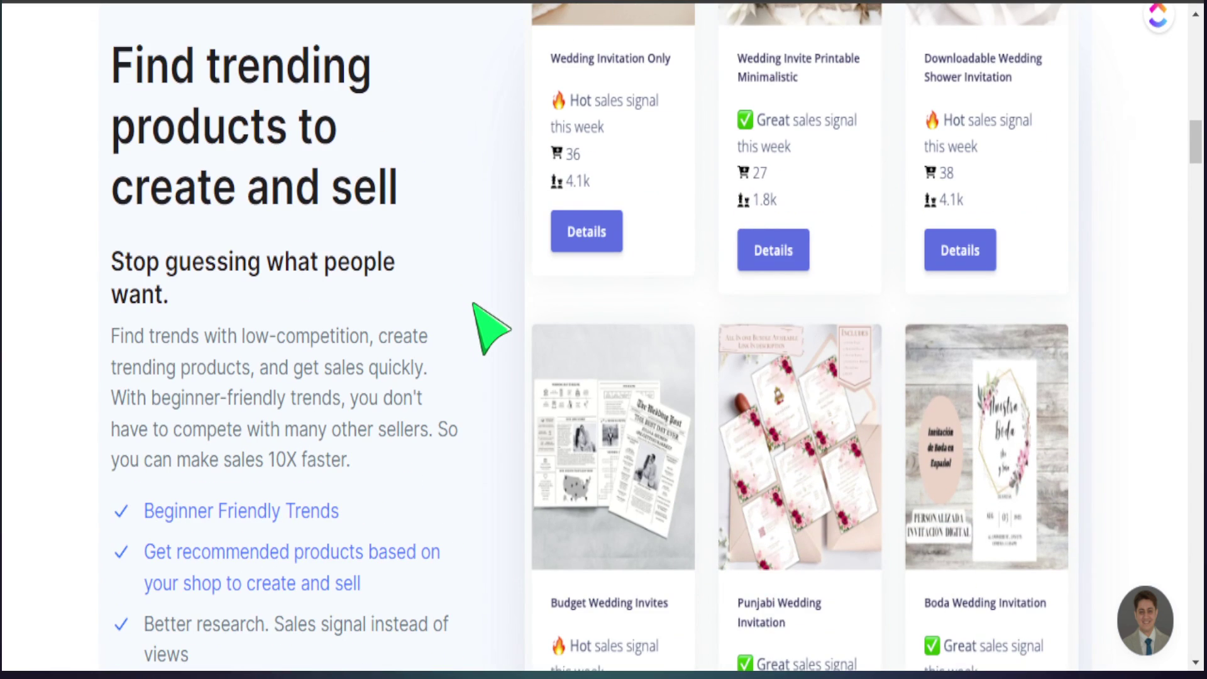
pyautogui.scroll(-6, 497, 328)
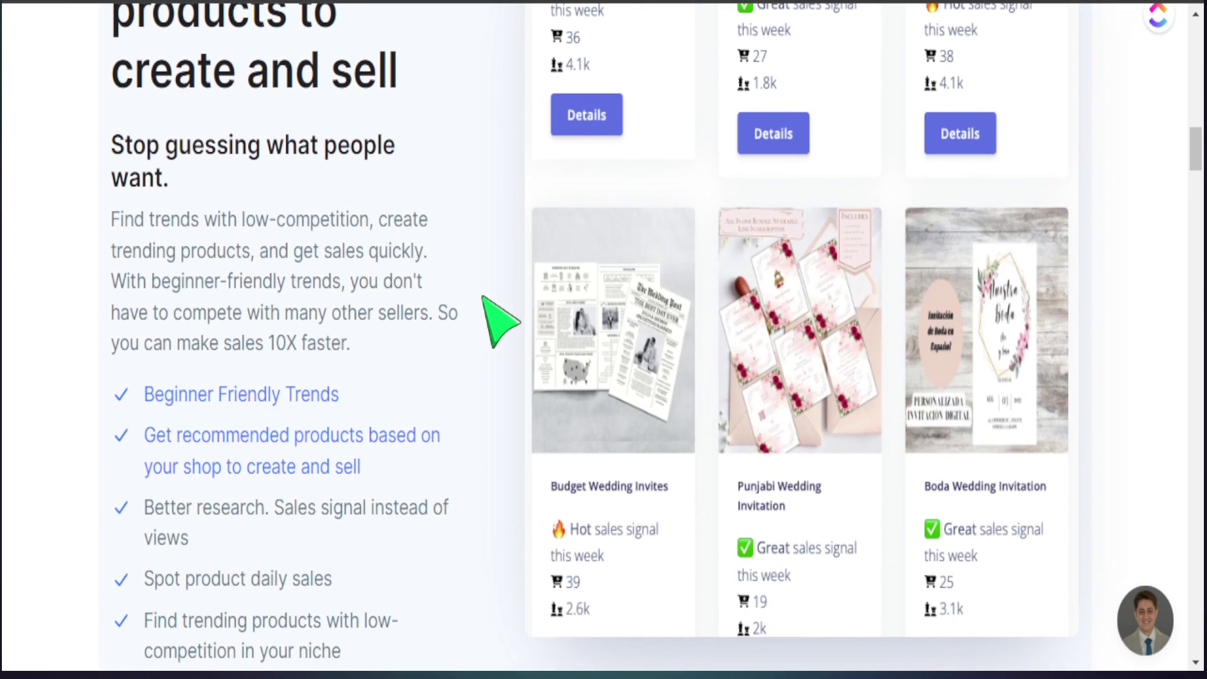
pyautogui.scroll(-6, 497, 311)
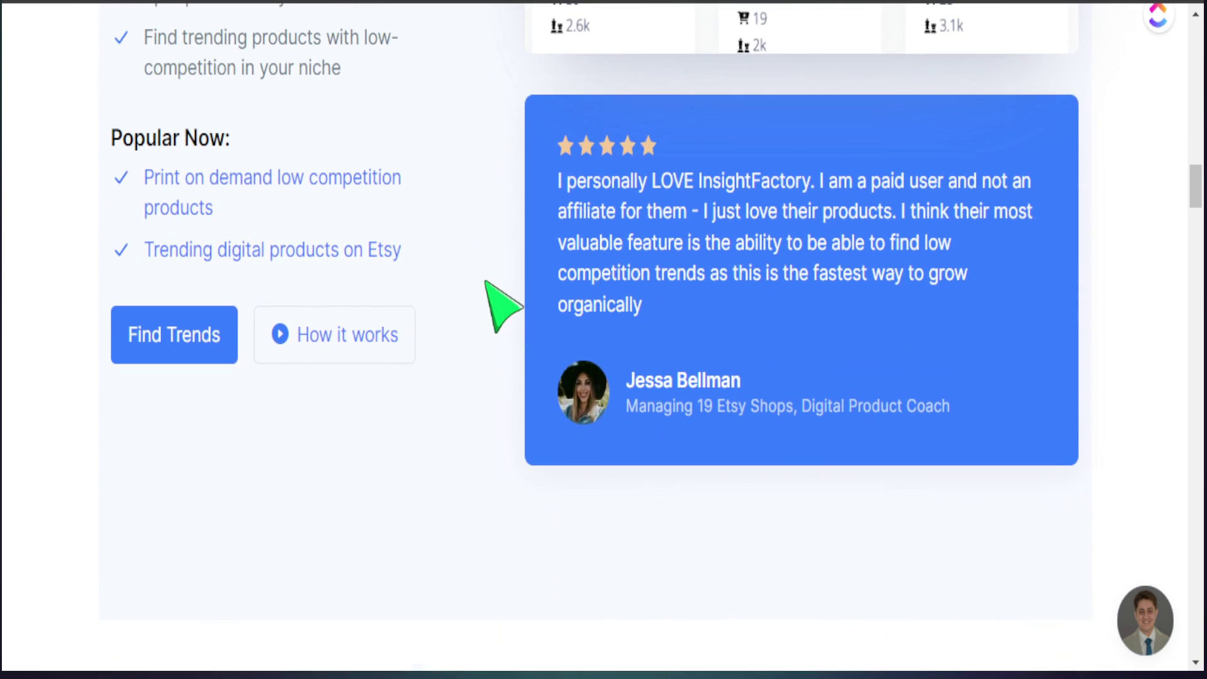
pyautogui.scroll(-6, 497, 308)
pyautogui.scroll(-6, 490, 302)
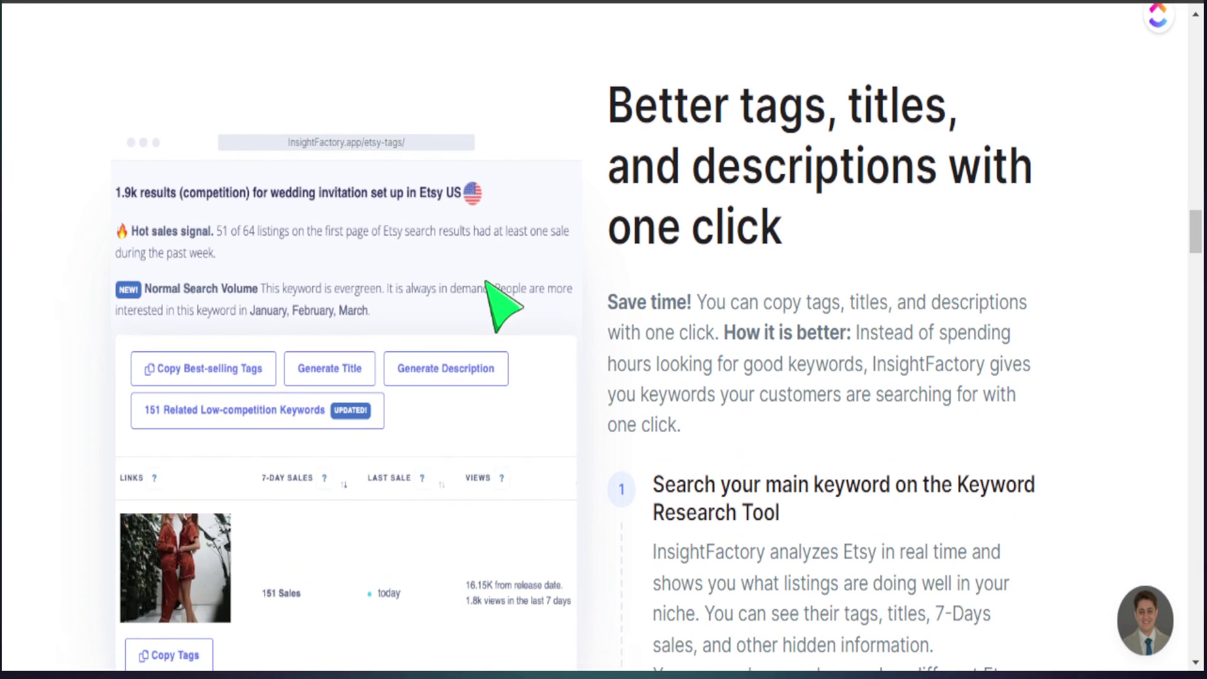